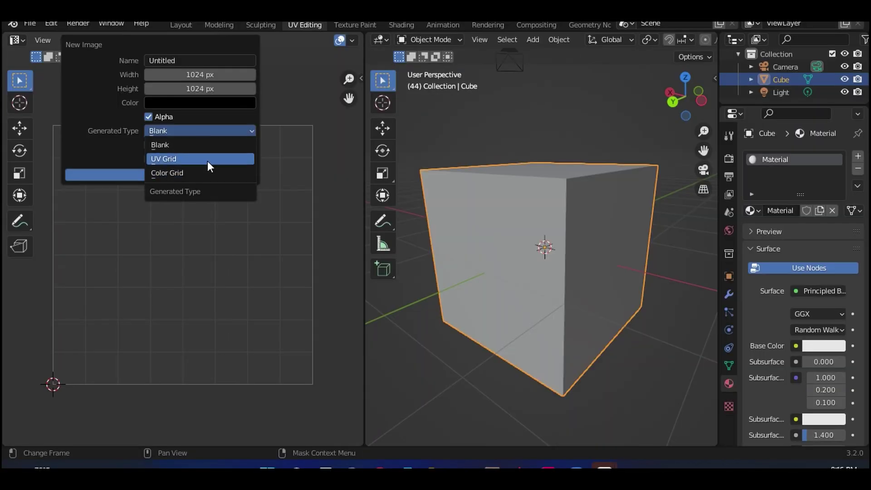
Create a new 1024 × 1024 px image named Untitled with the UV Grid generated type
click(208, 159)
click(191, 175)
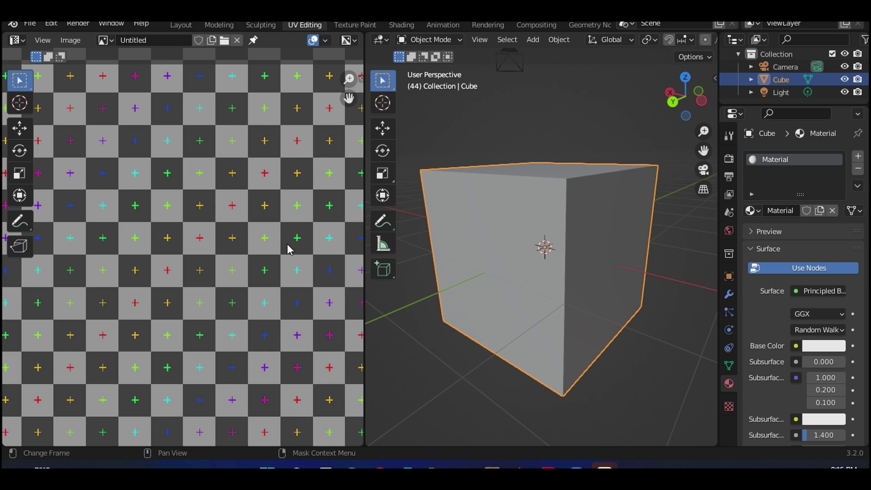
scroll(289, 249, down, 8)
click(751, 210)
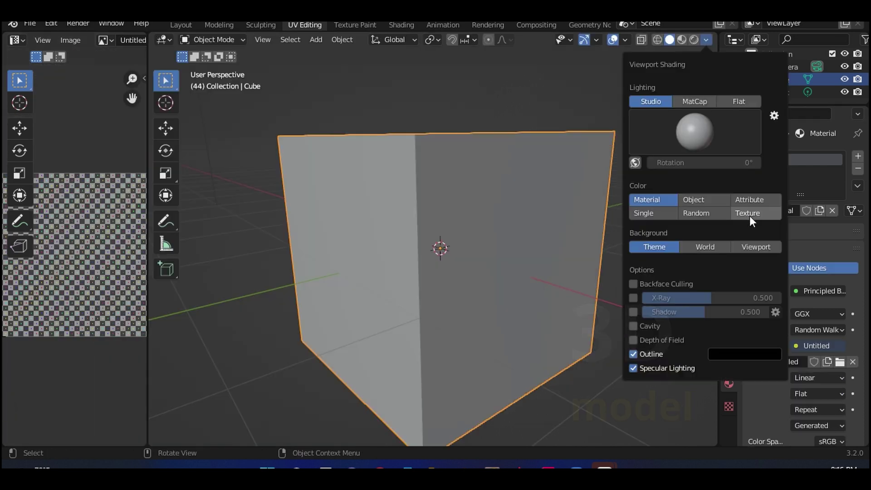
click(749, 213)
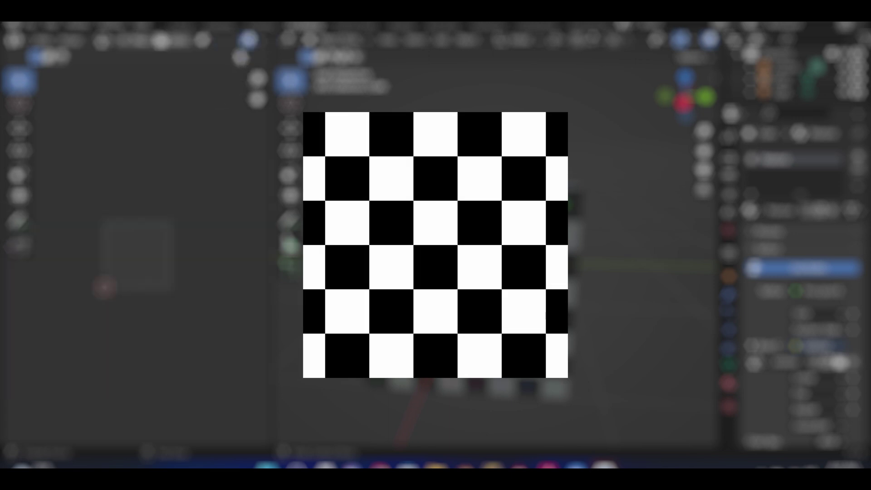
Switch the cube between Object and Edit Mode and examine the grid texture on its faces from several sides
key(Tab)
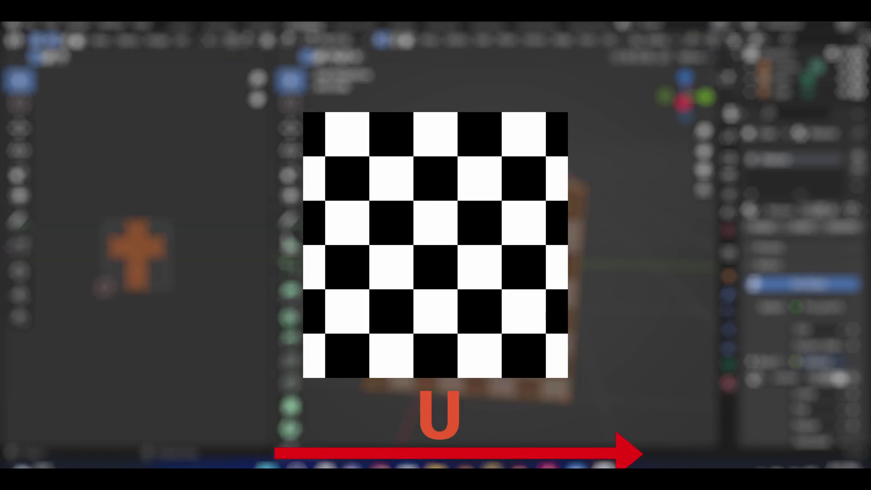
key(Tab)
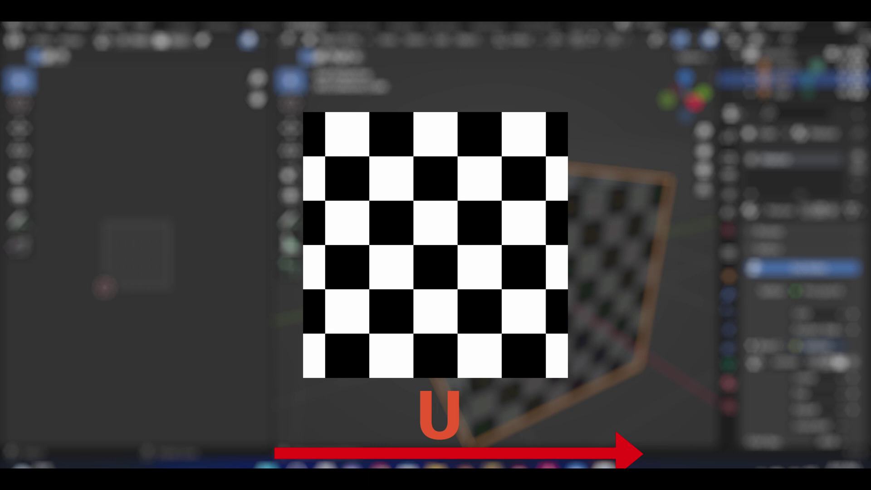
key(Tab)
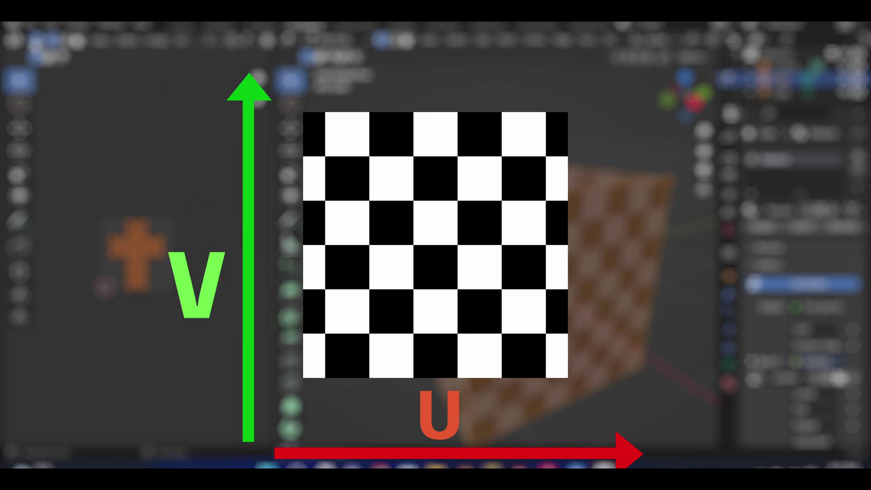
key(Tab)
key(Tab)
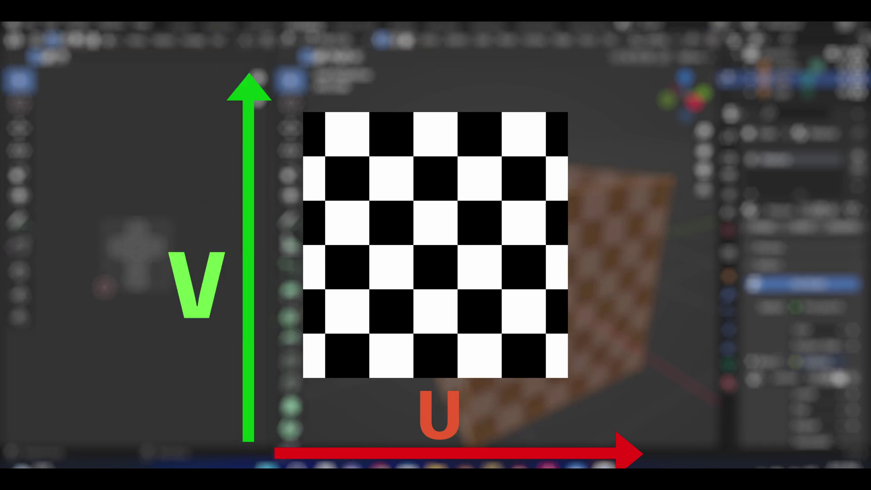
middle_drag(472, 272, 554, 270)
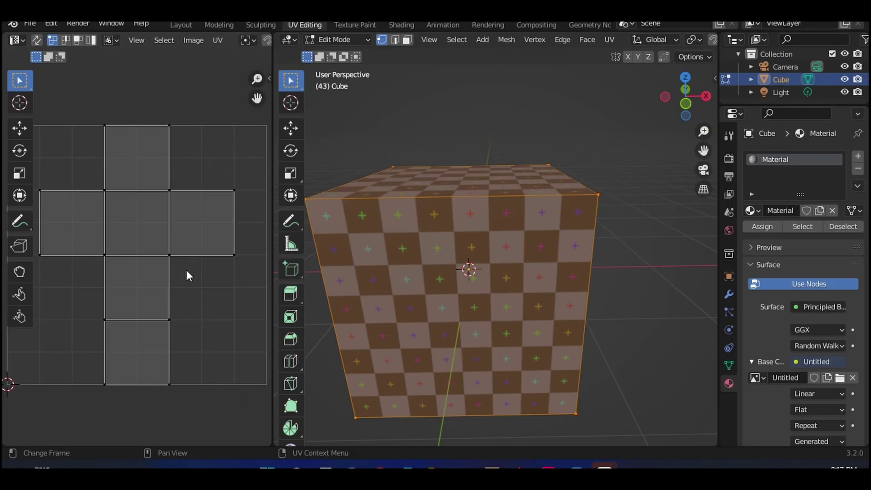
middle_drag(454, 294, 558, 260)
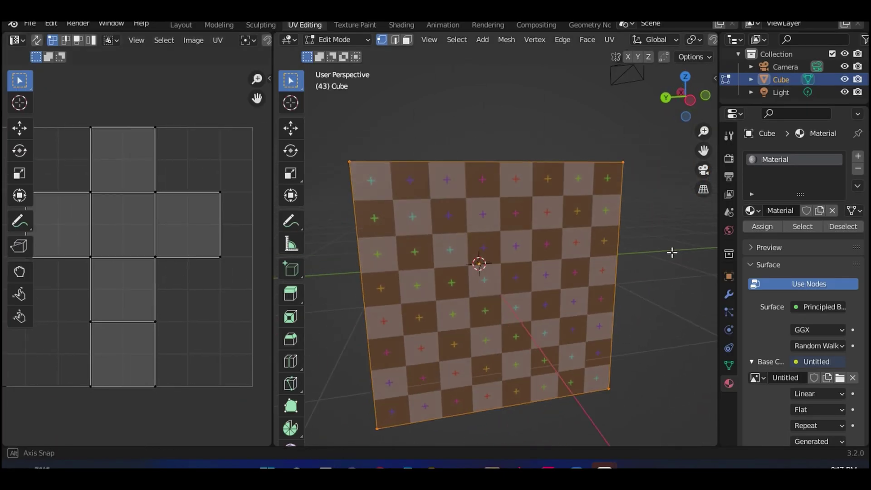
scroll(495, 291, down, 4)
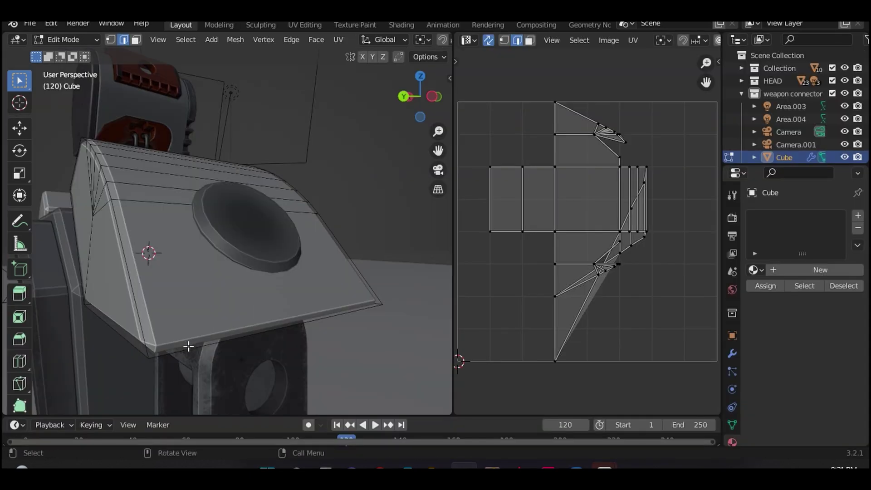
Select the border edges along the curved armor plate's outline and mark them as seams
alt+click(213, 342)
middle_drag(224, 340, 196, 350)
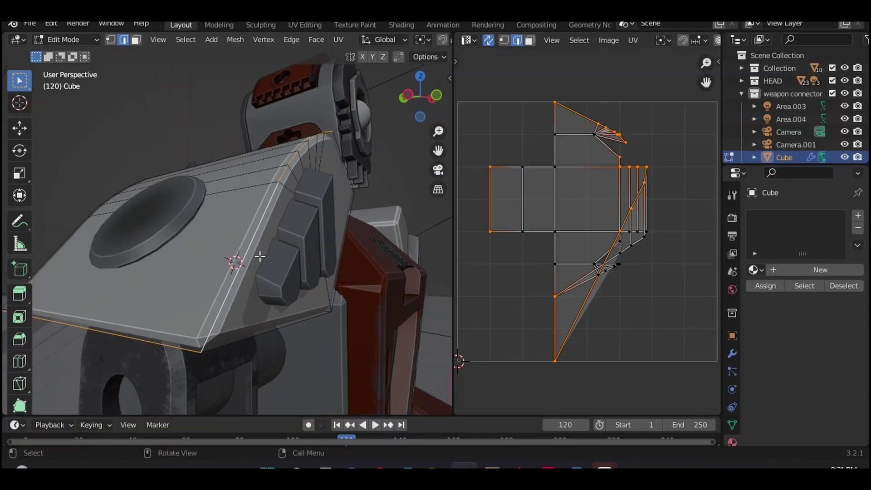
middle_drag(259, 257, 146, 346)
key(u)
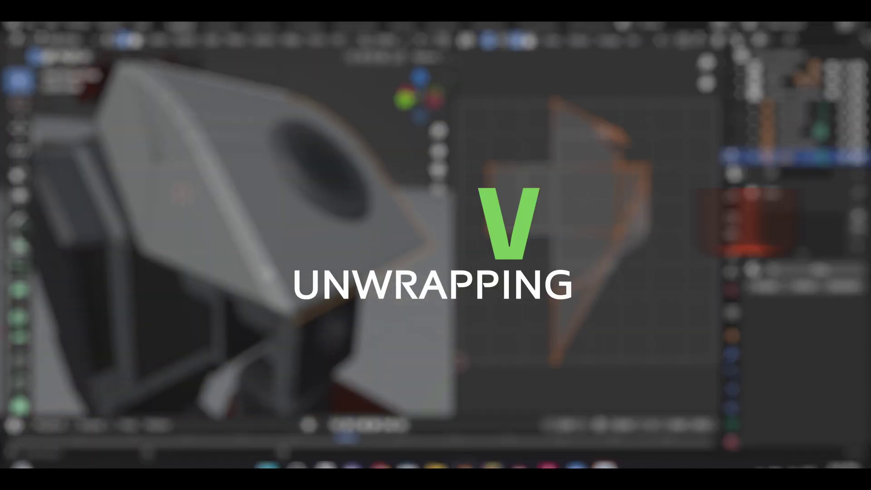
middle_drag(266, 273, 216, 286)
scroll(235, 268, down, 2)
key(u)
click(228, 267)
scroll(239, 283, up, 2)
shift+click(227, 284)
scroll(218, 283, down, 5)
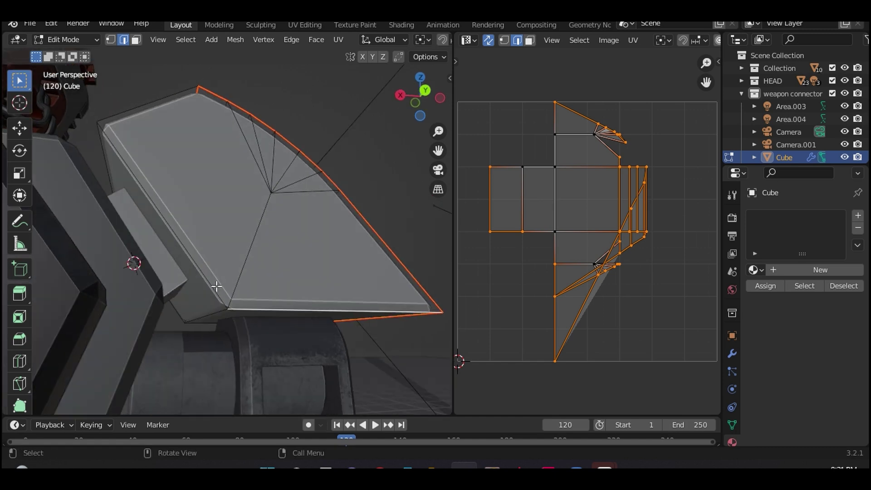
Mark the edges around the armor plate's side panel as seams
middle_drag(179, 215, 224, 261)
key(u)
click(257, 241)
click(244, 252)
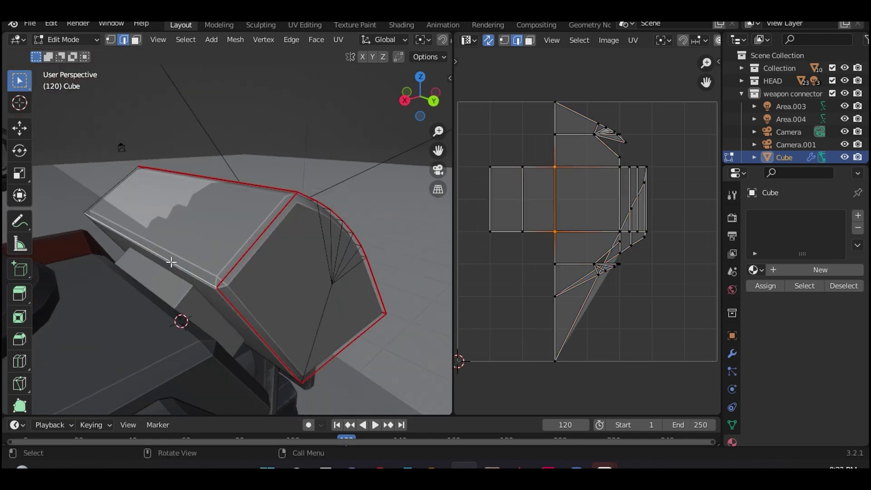
Mark the remaining long lower edge at the plate's back as a seam and unwrap the whole plate
key(u)
click(175, 262)
middle_drag(306, 204, 445, 243)
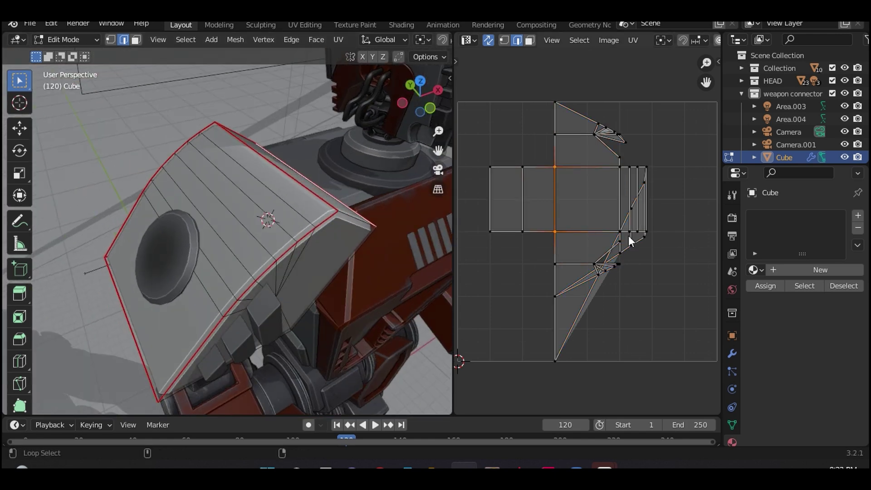
middle_drag(395, 219, 203, 245)
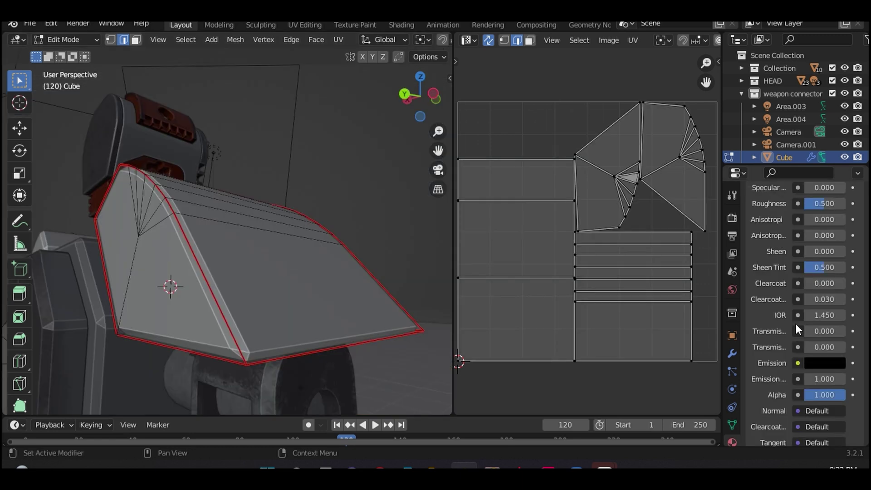
scroll(797, 323, down, 5)
scroll(797, 322, up, 10)
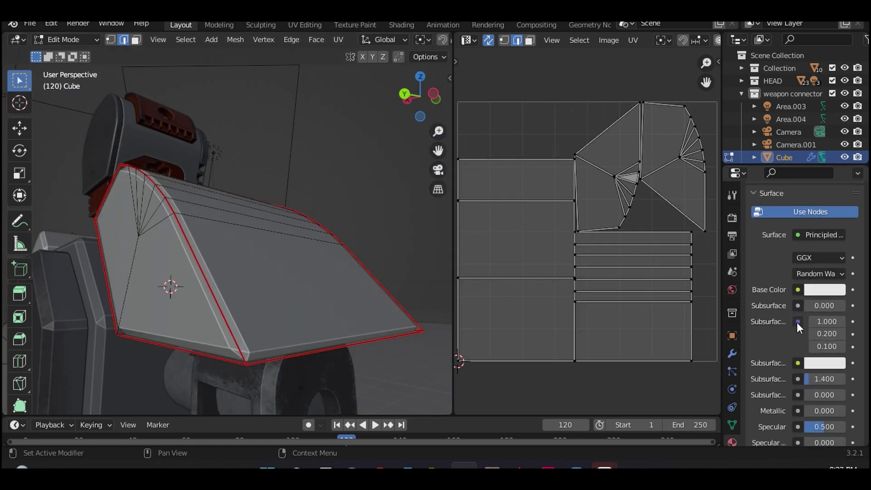
Assign the Untitled UV grid image as the plate material's Base Color texture and check the pattern on the surface
click(811, 289)
click(811, 289)
click(797, 289)
click(536, 175)
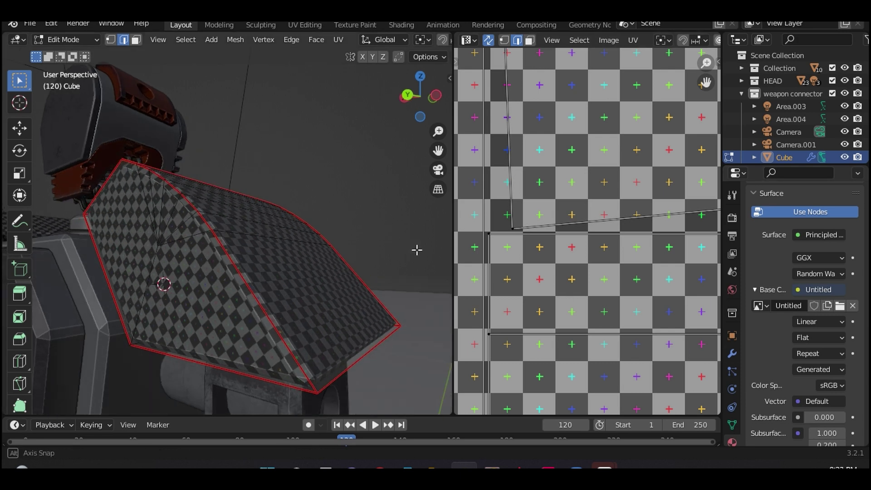
middle_drag(416, 250, 435, 260)
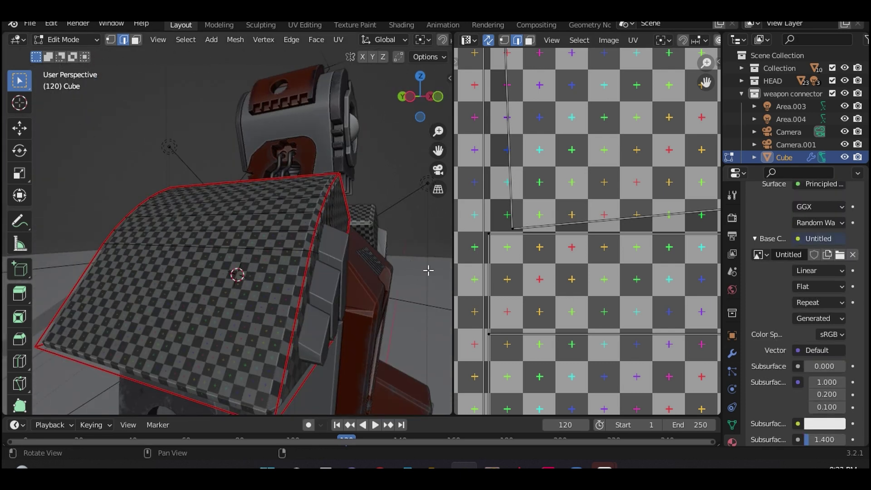
scroll(555, 272, down, 7)
scroll(569, 267, up, 2)
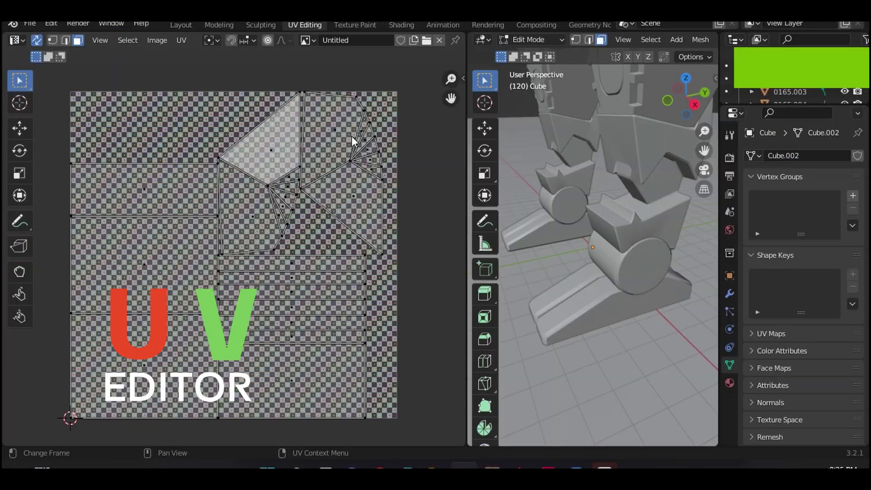
Select individual faces of the armor plate in the viewport and UV layout to compare how they correspond
scroll(352, 136, down, 3)
scroll(361, 150, up, 1)
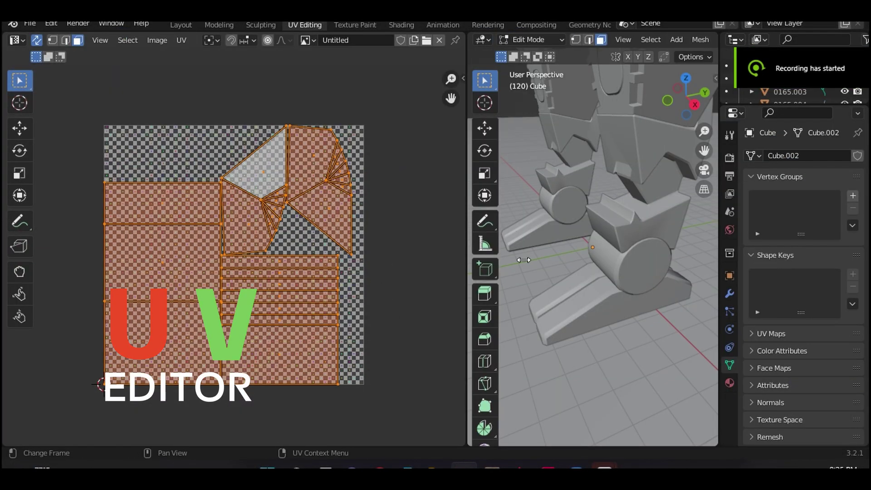
scroll(545, 245, down, 5)
shift+middle_drag(597, 176, 638, 241)
shift+middle_drag(638, 129, 593, 253)
click(607, 236)
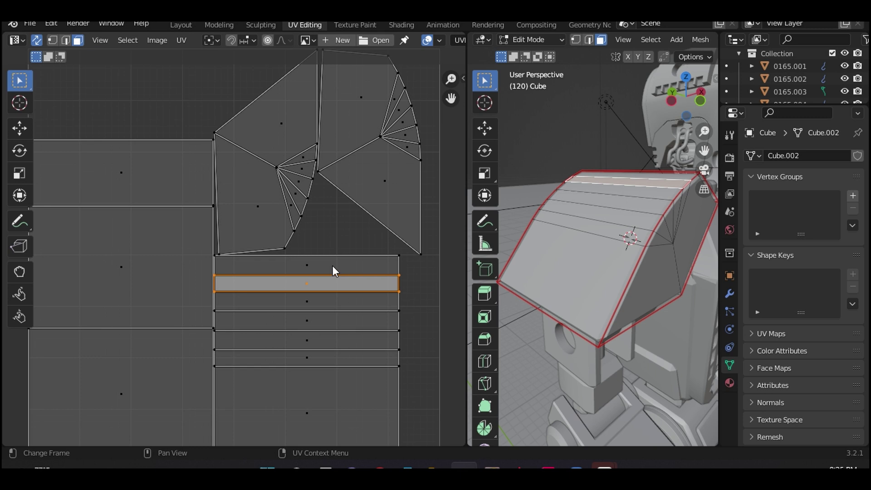
scroll(332, 266, down, 1)
click(579, 219)
click(563, 256)
click(186, 272)
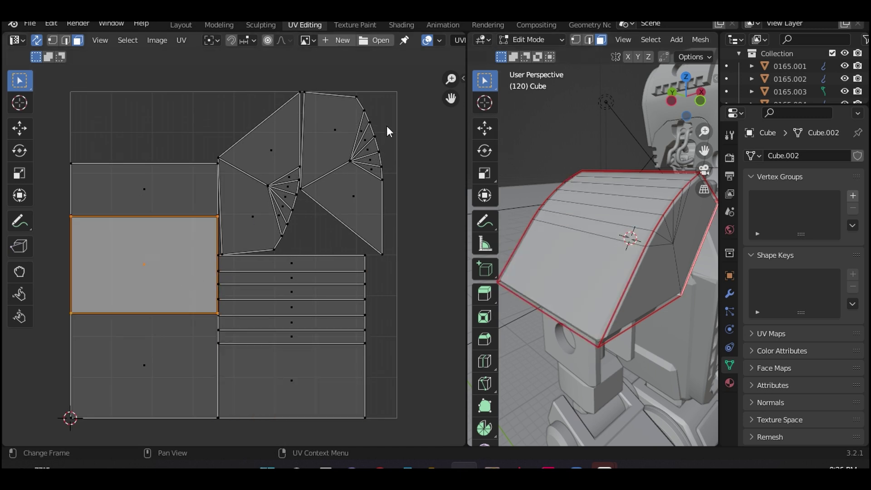
Box-select groups of UV faces and examine which parts of the armor plate they cover
drag(390, 117, 107, 394)
mouse_move(574, 276)
middle_down()
mouse_move(628, 278)
mouse_move(560, 272)
middle_up()
drag(404, 242, 269, 370)
click(162, 382)
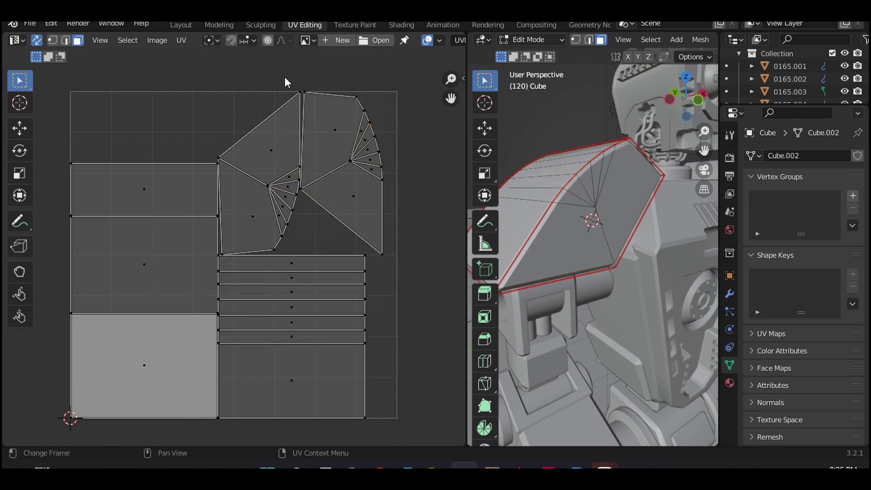
drag(234, 244, 282, 200)
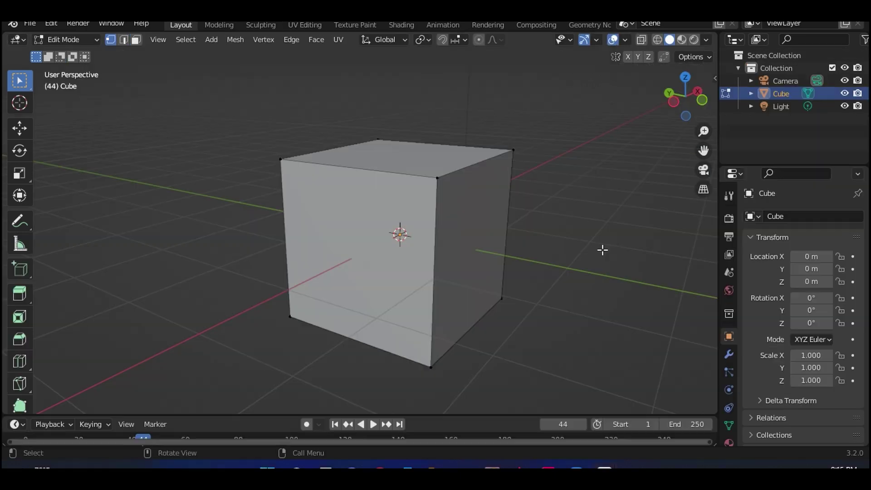
middle_drag(604, 249, 494, 251)
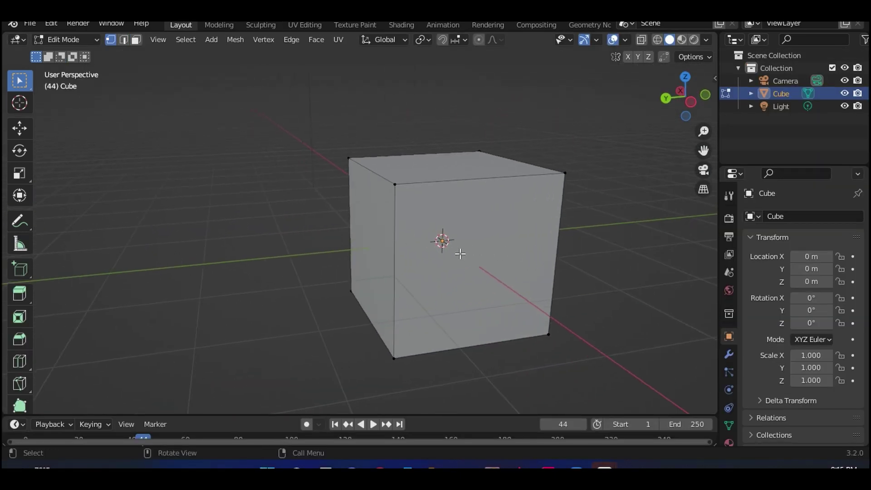
Toggle the default cube's Edit Mode, return it to Object Mode, and switch to the UV Editing workspace
key(Tab)
middle_drag(436, 259, 516, 272)
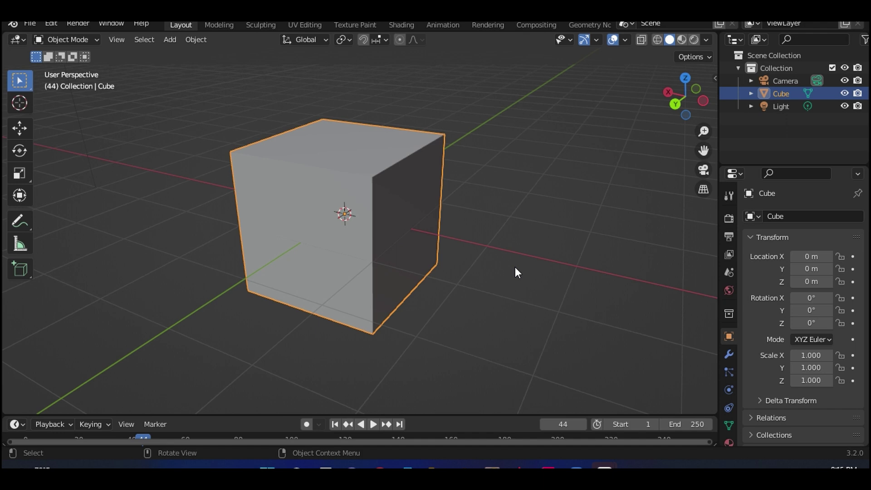
key(Tab)
middle_drag(428, 218, 481, 231)
key(Tab)
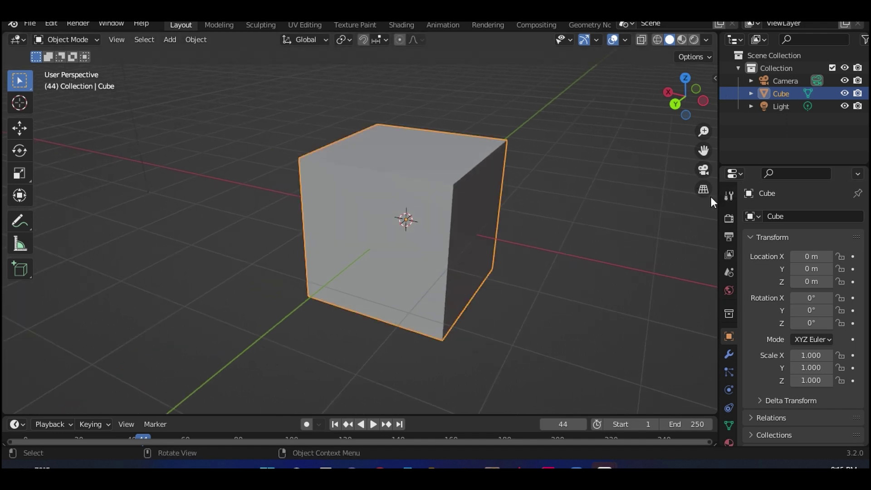
click(305, 24)
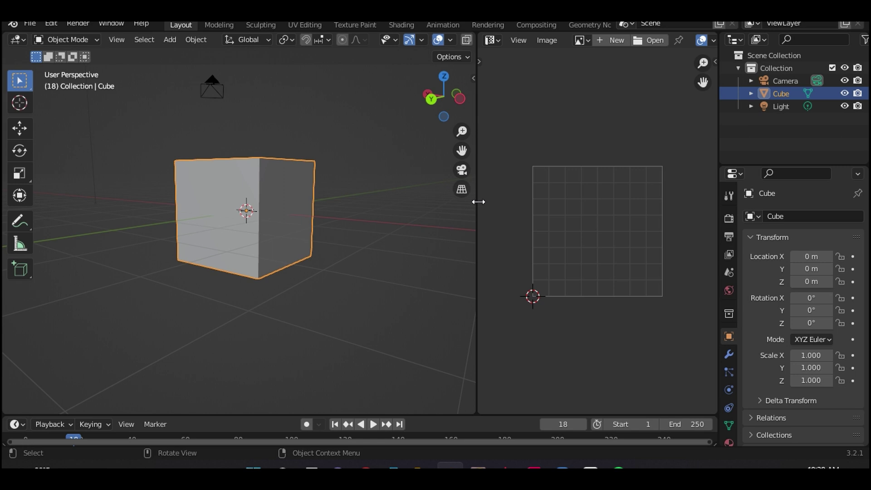
Widen the UV editor beside the viewport, fit its grid to the area, and put the cube into Edit Mode
drag(479, 202, 436, 202)
key(Home)
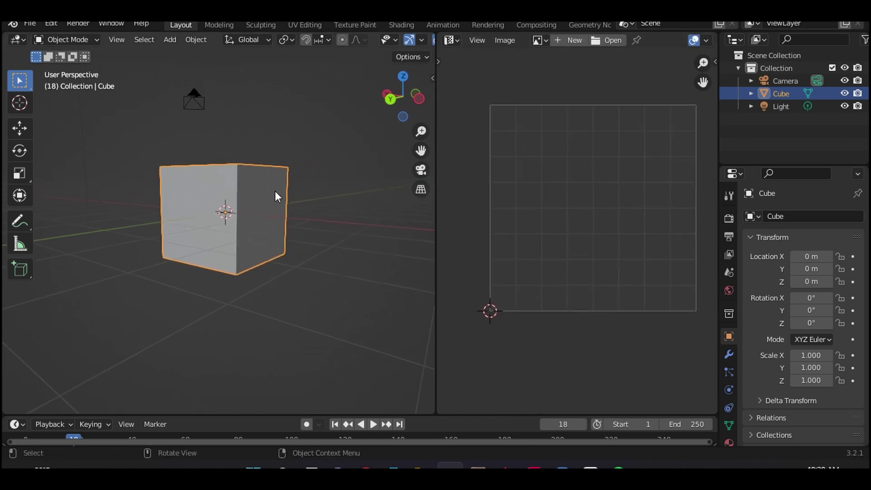
middle_drag(264, 222, 284, 229)
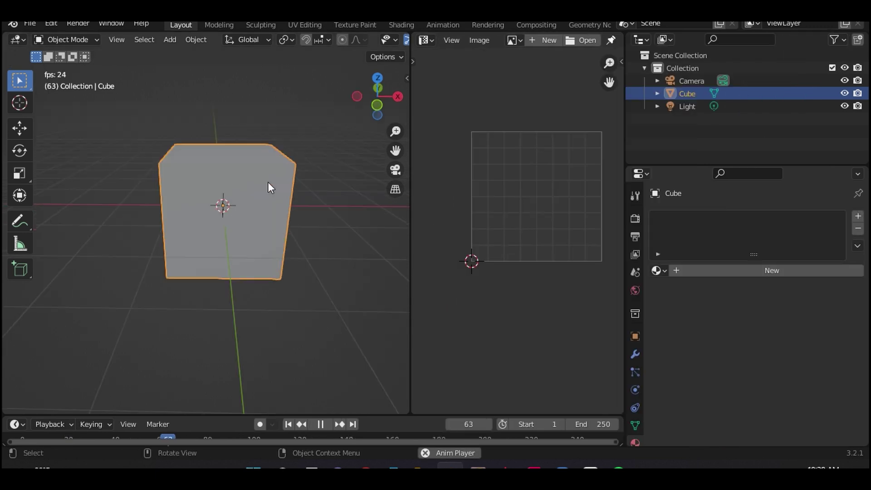
key(Tab)
middle_drag(272, 200, 306, 204)
middle_drag(284, 250, 300, 263)
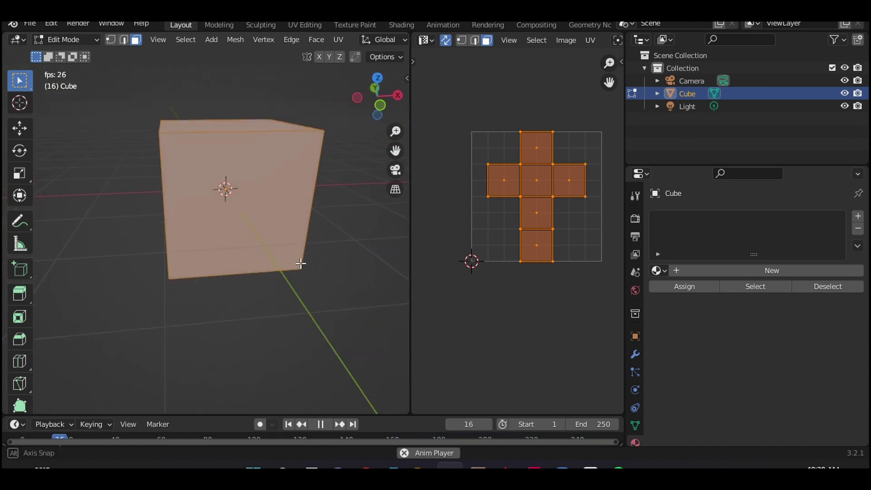
Select single faces in the cube's cross-shaped UV layout and examine the matching faces on the 3D cube
click(339, 247)
scroll(330, 239, down, 3)
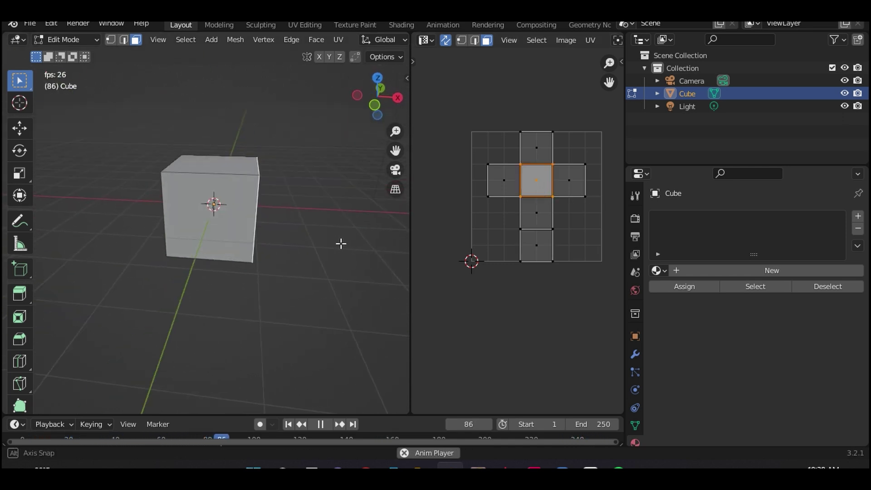
click(506, 180)
middle_drag(267, 200, 287, 90)
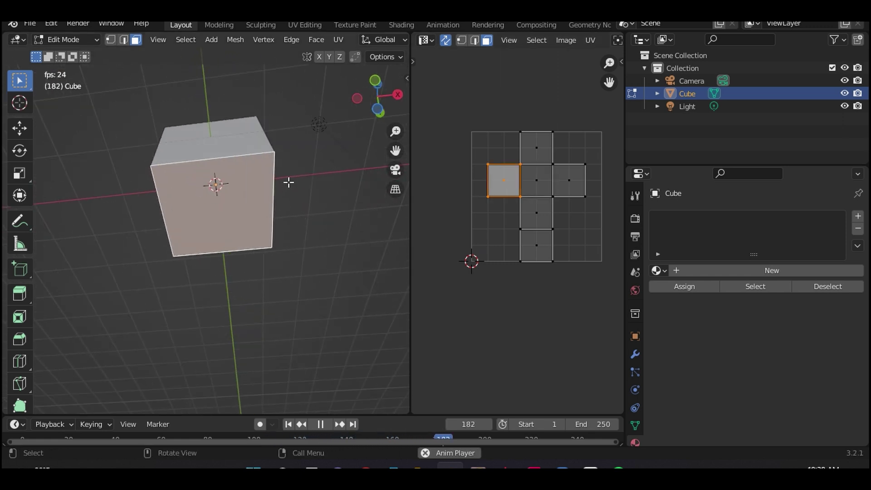
middle_drag(277, 216, 371, 304)
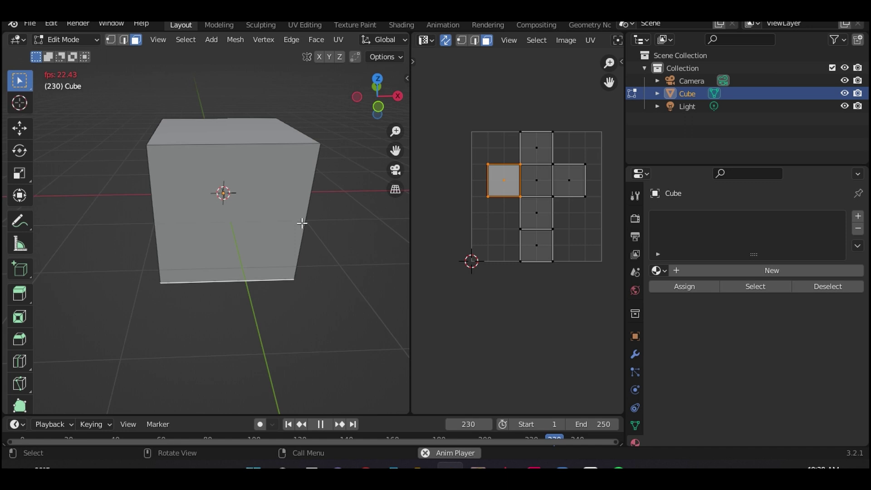
middle_drag(302, 223, 317, 208)
middle_drag(271, 142, 304, 230)
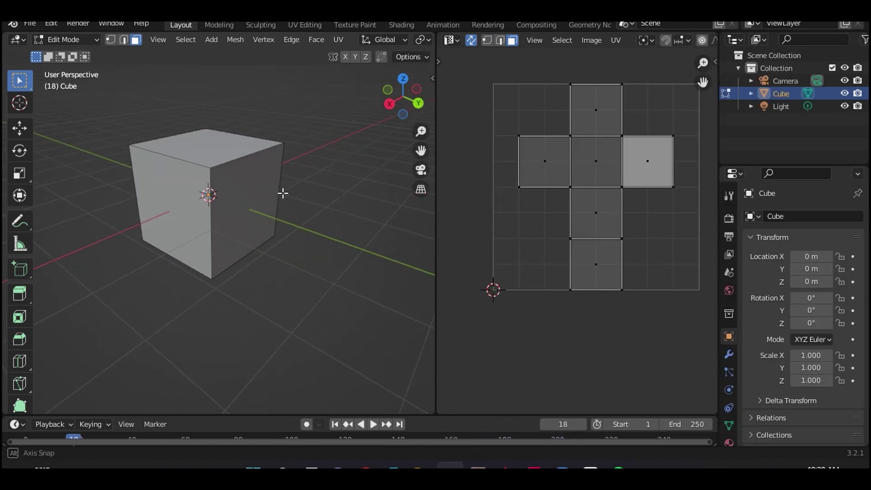
Pick a side face on the 3D cube and examine its matching face in the UV layout
middle_drag(283, 193, 200, 154)
click(194, 152)
click(313, 117)
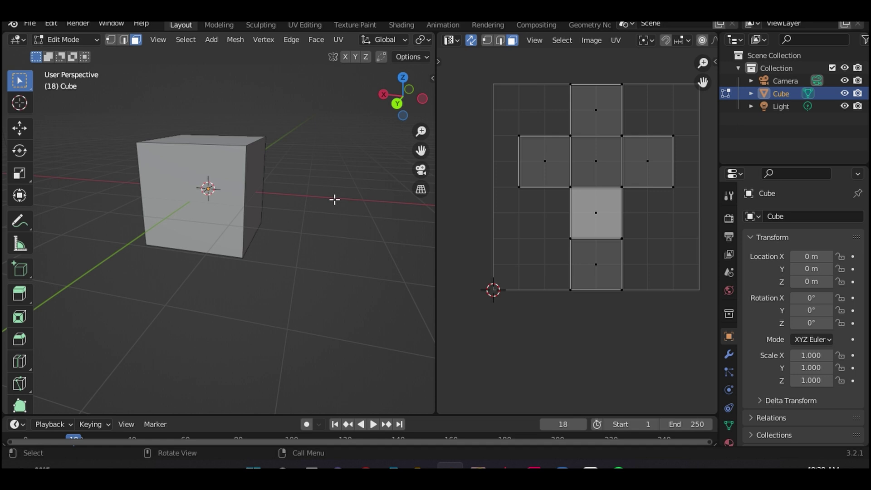
middle_drag(306, 204, 134, 191)
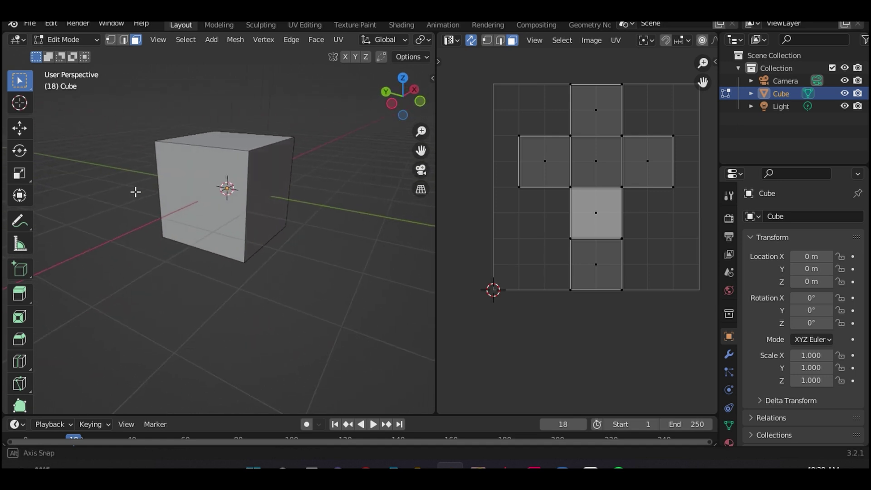
Create a new image of the UV Grid generated type as the Base Color texture of the cube's material
click(729, 218)
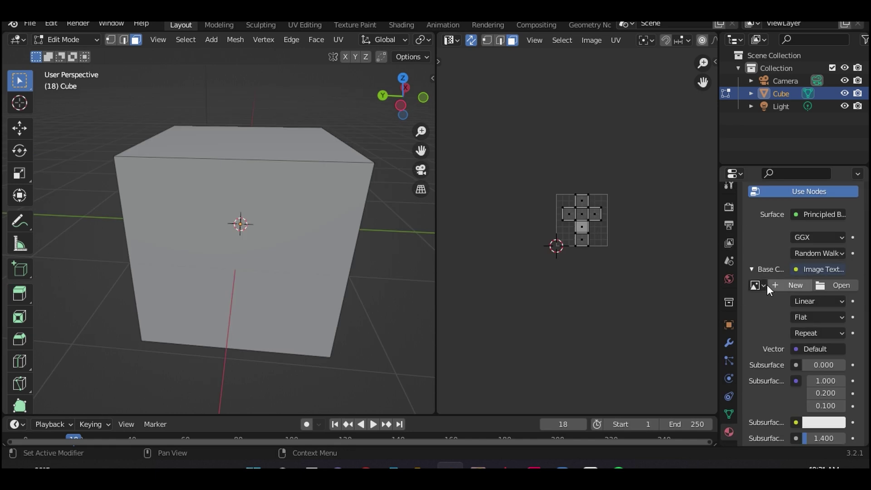
click(768, 284)
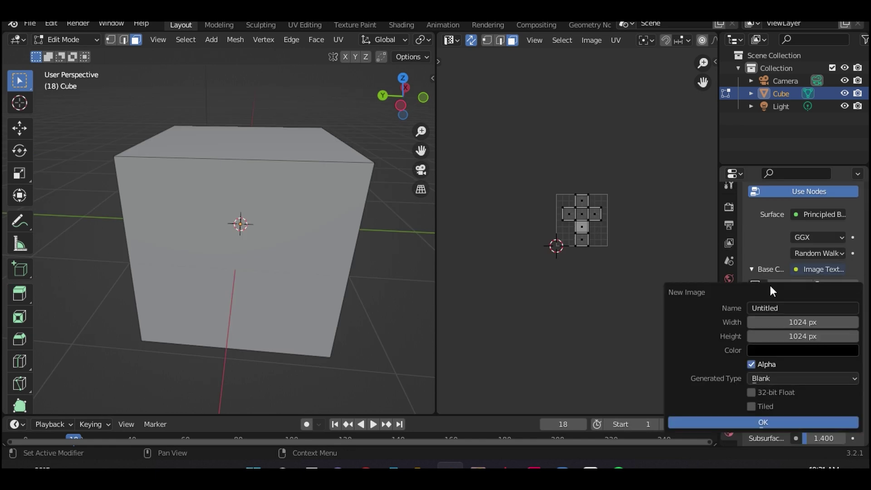
click(782, 380)
click(778, 407)
click(774, 422)
Return the cube to Object Mode and display the generated grid image in a widened UV editor
scroll(575, 231, down, 1)
middle_drag(382, 263, 400, 155)
scroll(401, 154, down, 3)
key(Tab)
mouse_move(436, 171)
mouse_down()
mouse_move(599, 171)
mouse_move(410, 175)
mouse_up()
click(587, 39)
click(632, 210)
click(452, 175)
middle_drag(345, 218, 269, 227)
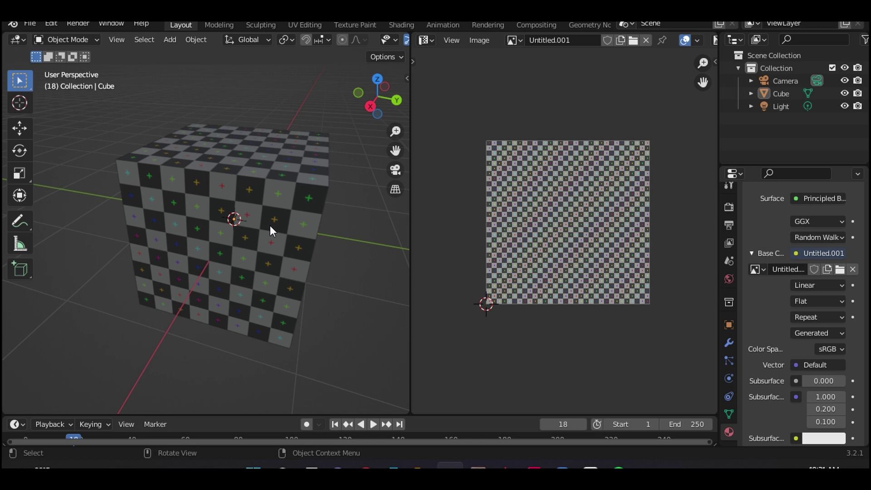
Put the cube back into Edit Mode and select UV faces to examine which parts of the grid image they cover
click(235, 214)
key(Tab)
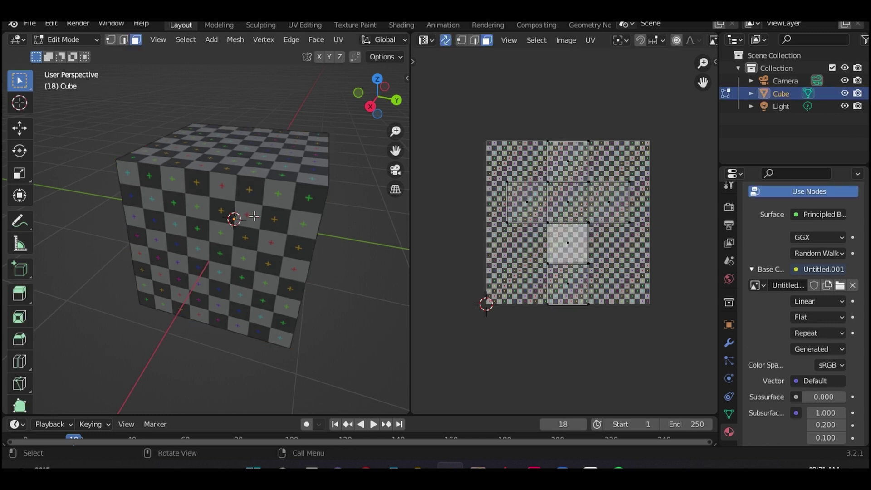
middle_drag(609, 171, 600, 147)
click(564, 143)
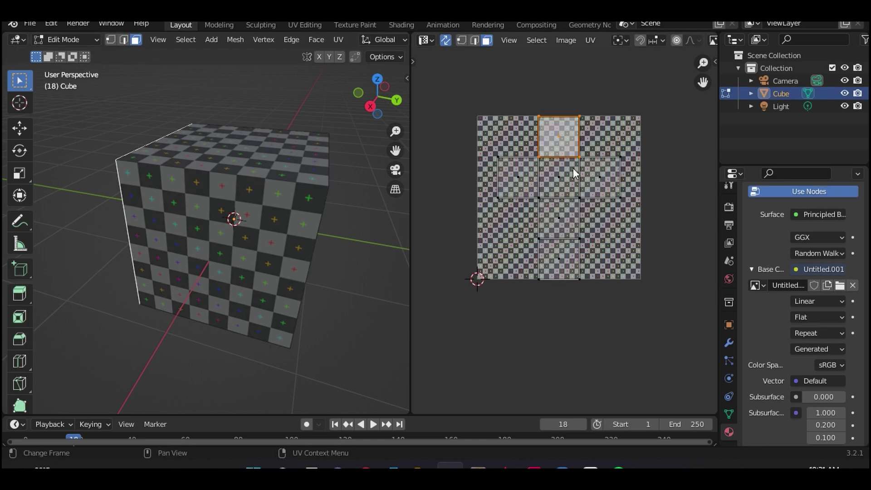
click(571, 172)
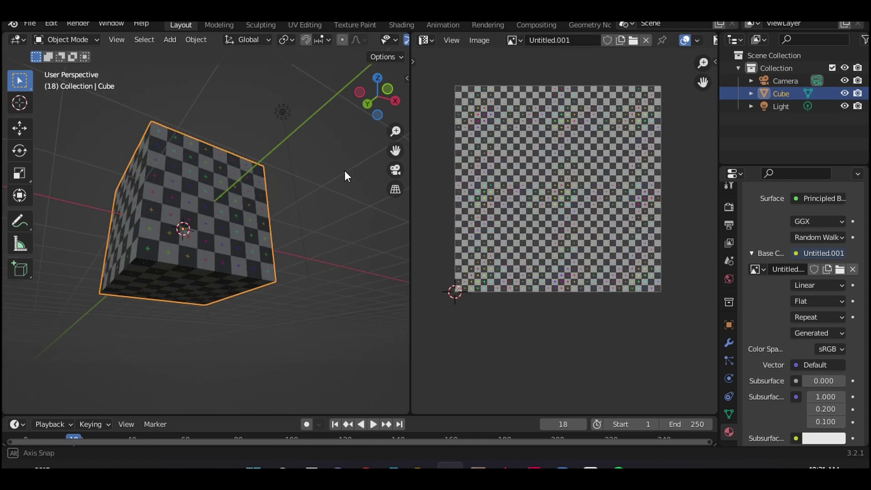
middle_drag(345, 171, 347, 255)
key(Tab)
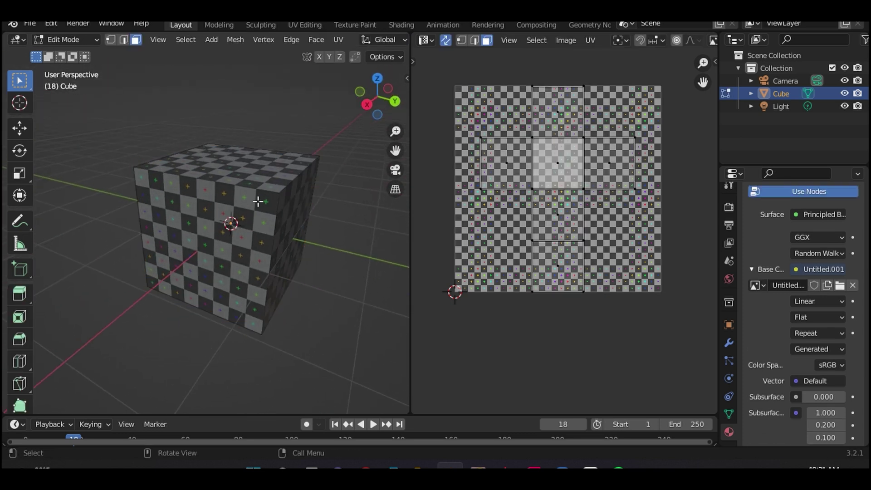
click(557, 113)
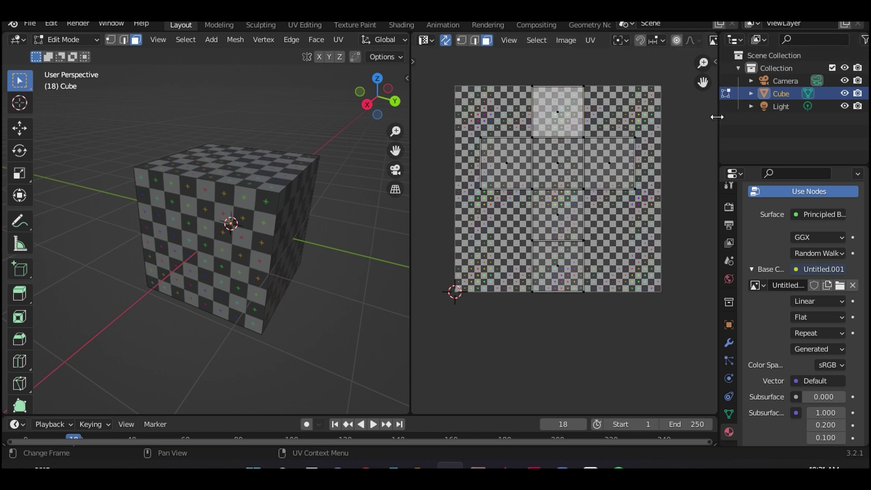
Widen the outliner and properties area and remove the grid image from the UV editor
drag(718, 111, 625, 150)
click(846, 41)
scroll(508, 214, up, 5)
Scale the top face of the UV cross along X to over three times its width and examine the stretched texture
click(474, 155)
click(514, 115)
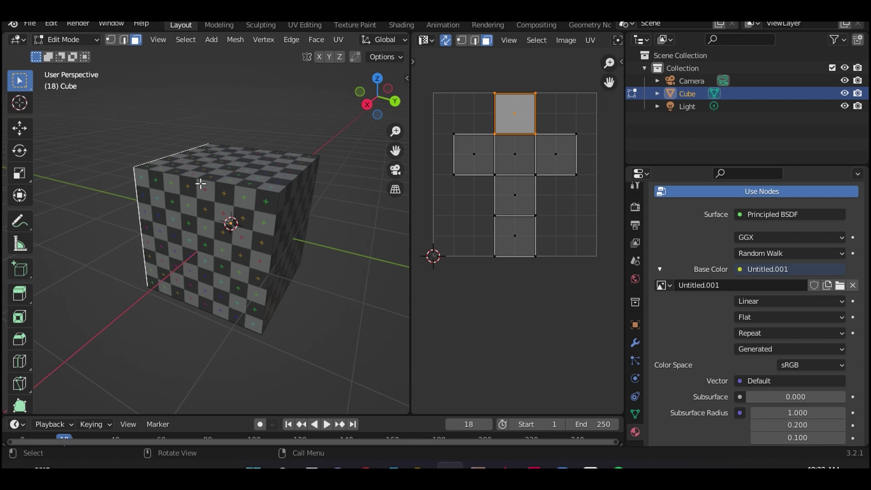
middle_drag(201, 182, 308, 174)
key(s)
right_click(540, 84)
key(s)
key(x)
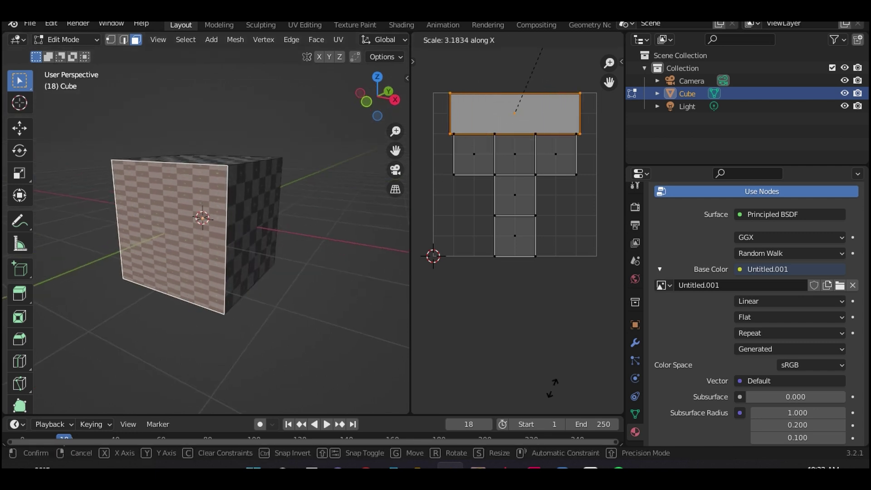
click(554, 376)
middle_drag(125, 378, 195, 331)
scroll(195, 317, up, 3)
click(331, 250)
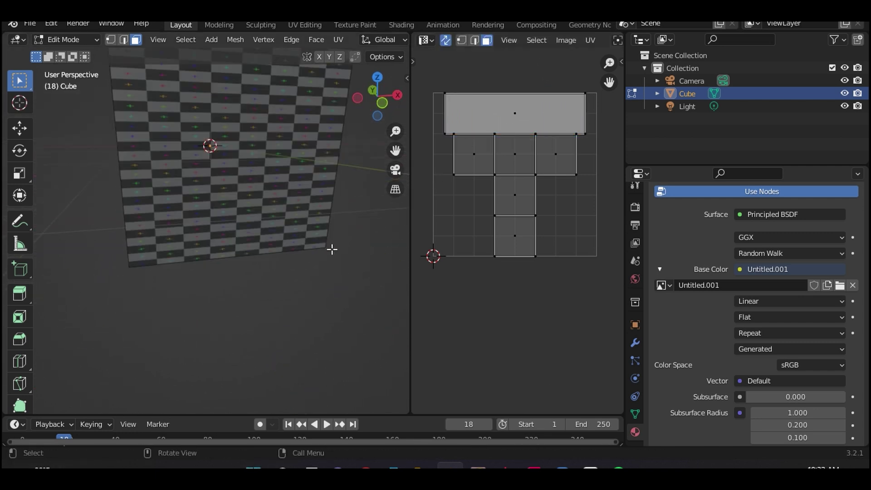
Scale the lowest face of the UV cross along Y to about six times its height and inspect the cube
middle_drag(331, 250, 302, 297)
click(511, 246)
key(s)
key(y)
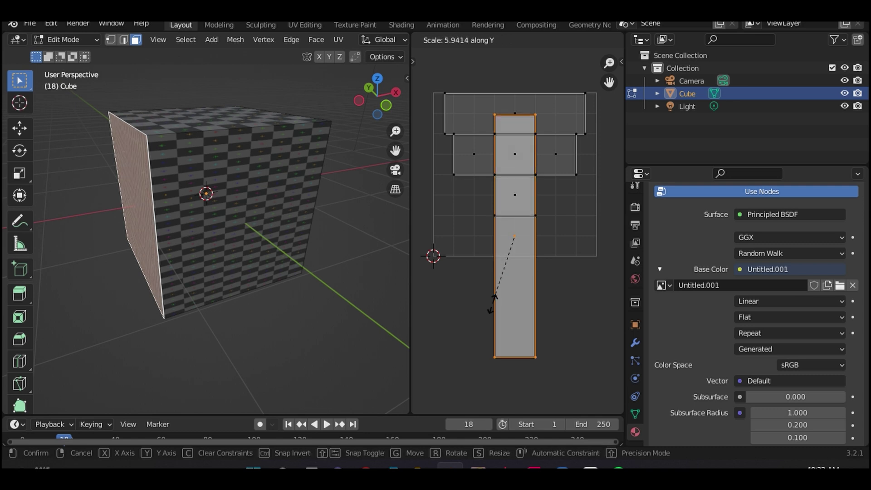
key(Return)
key(alt+a)
middle_drag(291, 236, 269, 199)
Undo the scaling of both UV faces and deselect everything
key(ctrl+z)
key(ctrl+z)
key(ctrl+z)
key(ctrl+z)
key(ctrl+z)
key(alt+a)
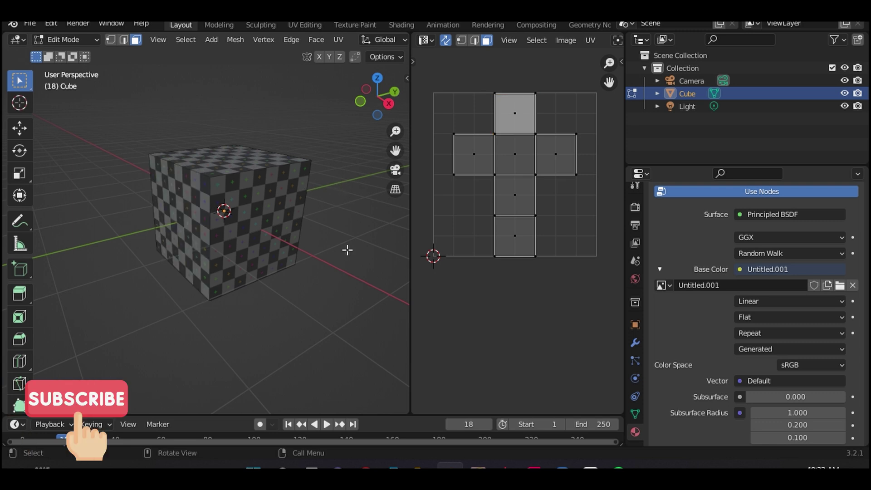
View the cube in Wireframe and Material Preview shading with its top face selected, and return to Solid shading
middle_drag(358, 225, 296, 220)
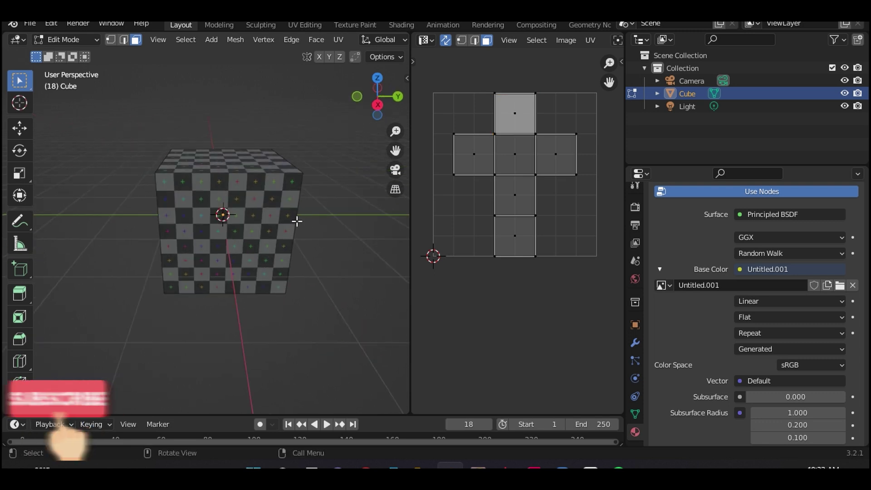
middle_drag(345, 232, 267, 239)
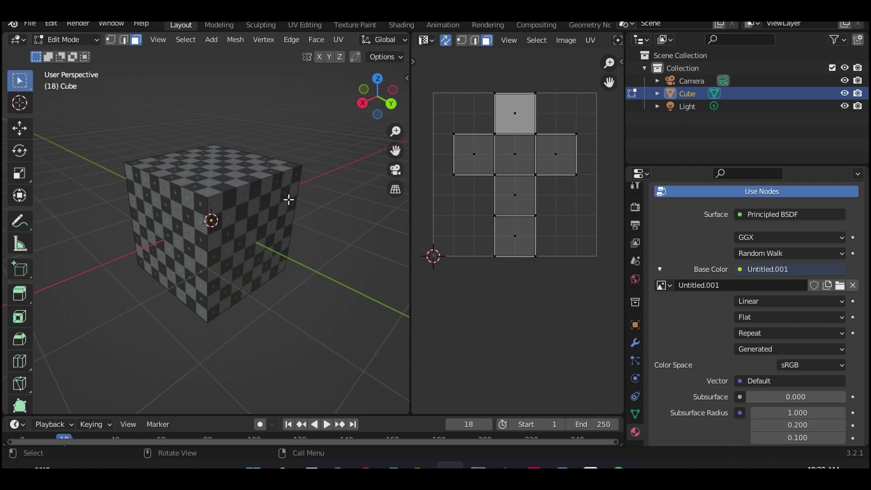
key(z)
click(200, 200)
click(205, 194)
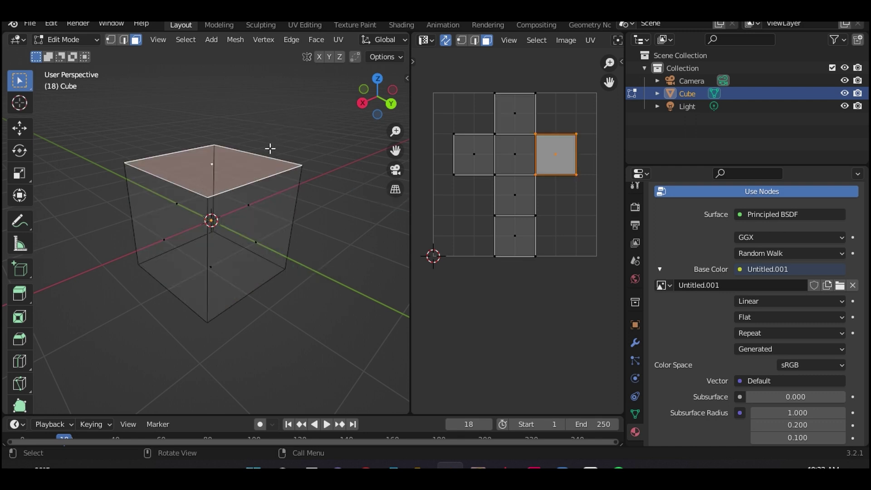
key(z)
click(245, 229)
middle_drag(245, 230, 249, 189)
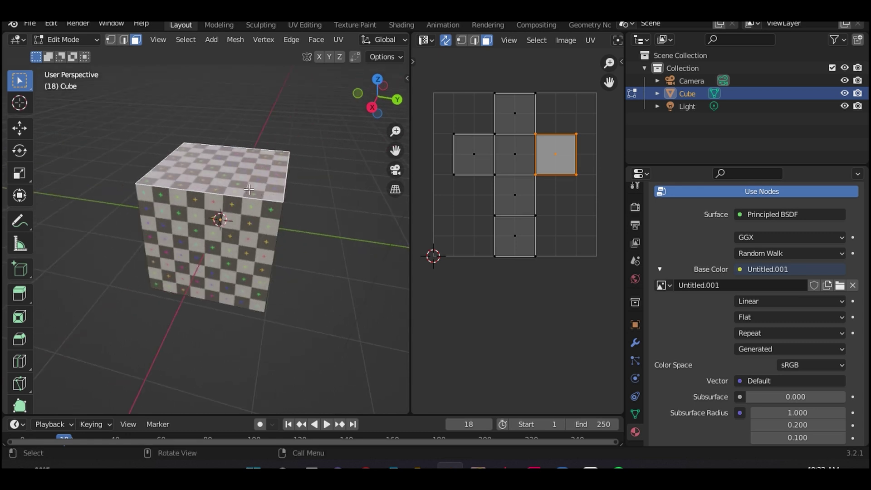
key(z)
click(309, 185)
middle_drag(309, 185, 300, 212)
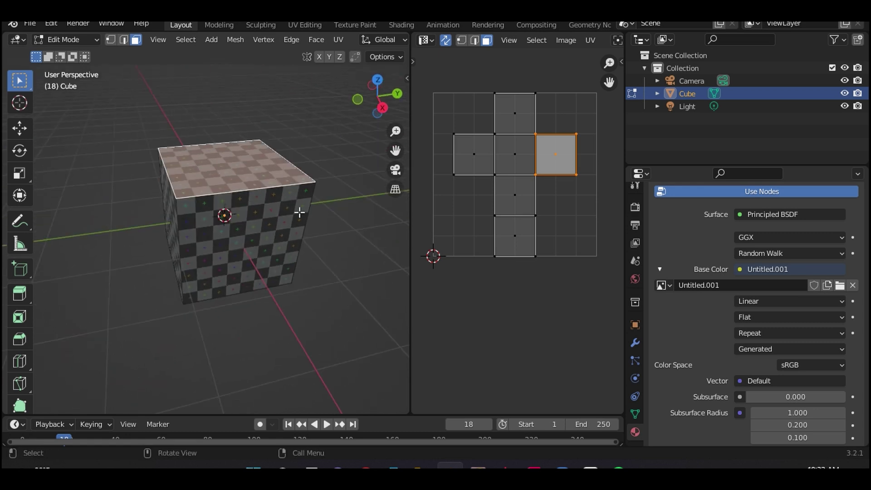
Unwrap the whole cube and check its grid texture in Object Mode before returning to Edit Mode
key(alt+a)
middle_drag(223, 183, 255, 194)
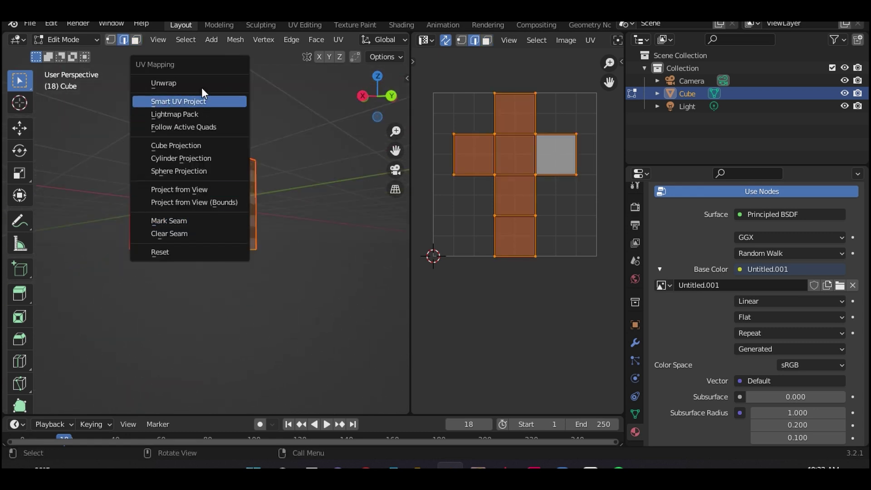
click(200, 84)
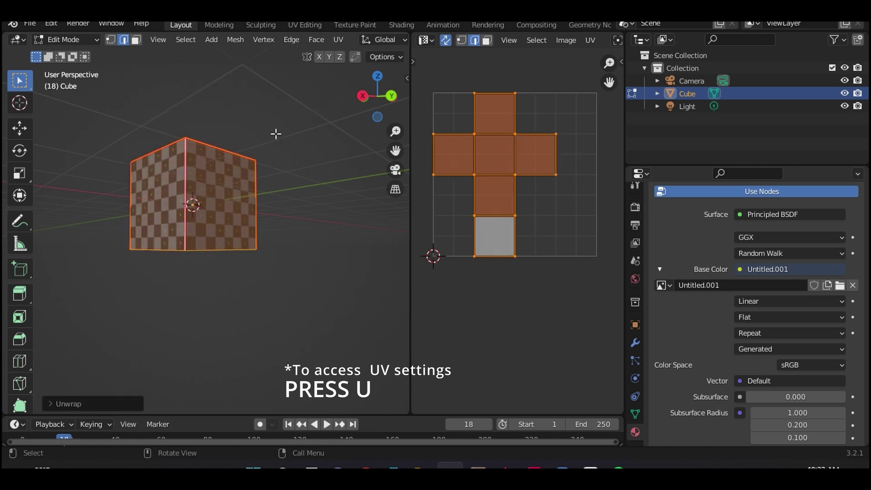
middle_drag(274, 132, 215, 199)
click(274, 206)
key(Tab)
key(Tab)
Select single seam edges on the cube and edges in the UV layout to examine how they correspond
click(255, 172)
middle_drag(293, 195, 230, 165)
click(282, 199)
scroll(326, 270, up, 2)
middle_drag(327, 270, 172, 246)
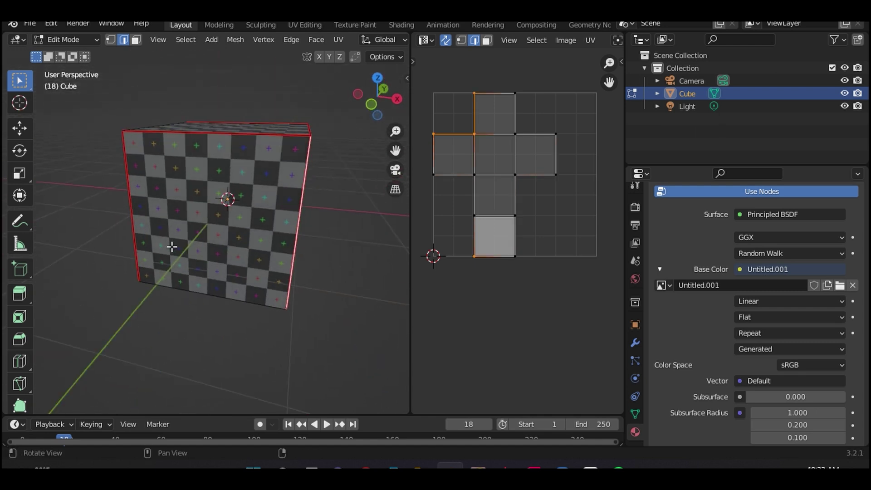
click(483, 146)
click(506, 149)
click(495, 139)
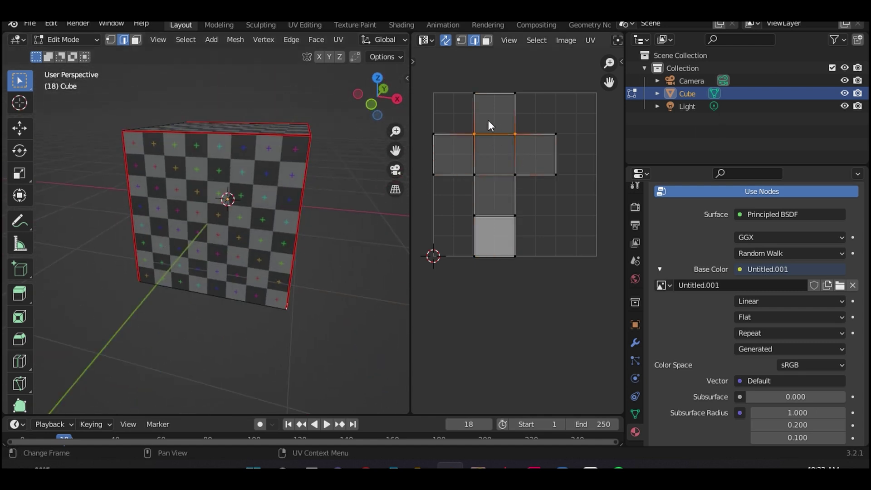
Switch to face selection and select UV faces to examine which cube sides they represent
key(3)
click(485, 113)
click(483, 153)
click(495, 236)
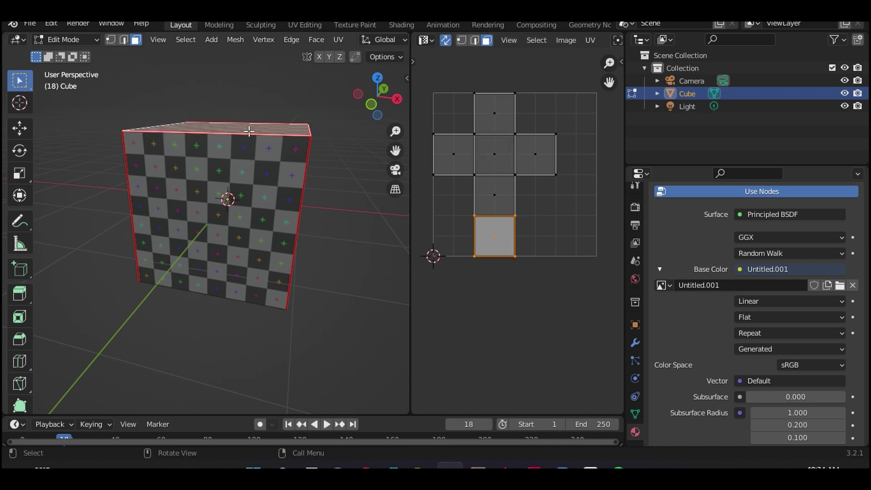
Select all faces of the cube and unwrap them again
middle_drag(254, 163, 342, 125)
key(a)
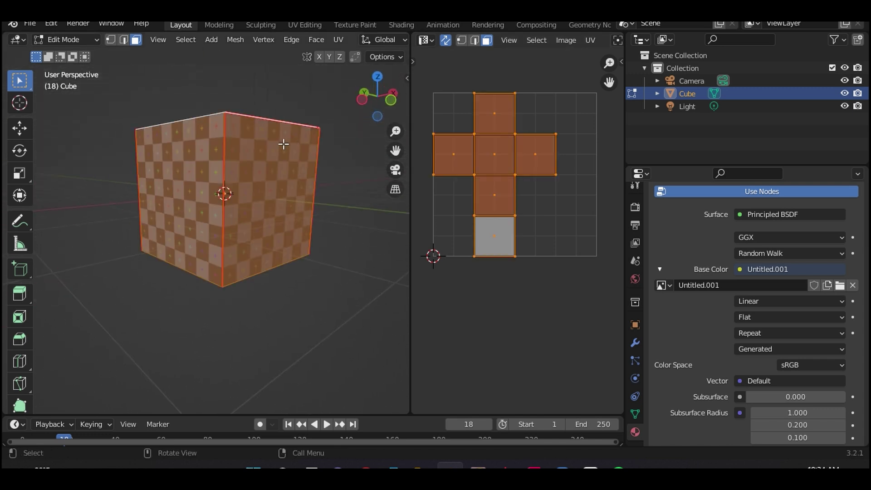
key(u)
click(271, 146)
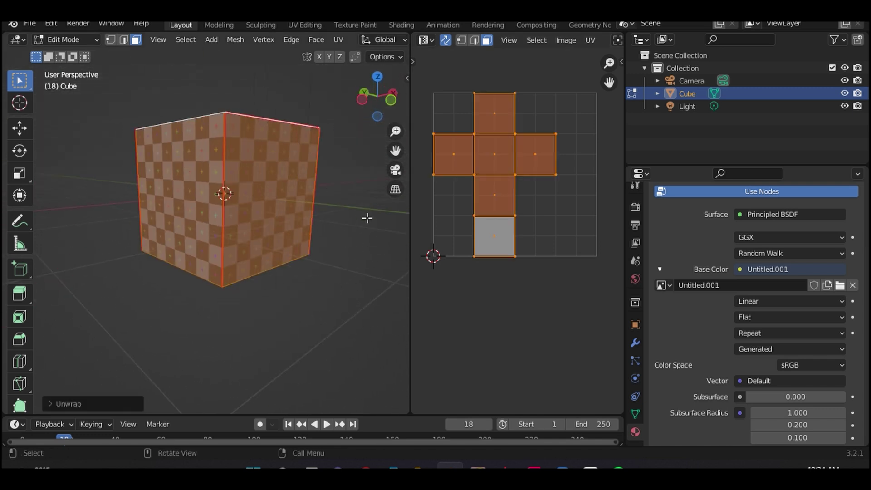
Inspect the unwrapped cube's sides and toggle Object Mode to view its texture without the seams
key(alt+a)
middle_drag(362, 217, 334, 206)
click(253, 175)
click(298, 228)
click(243, 231)
key(Tab)
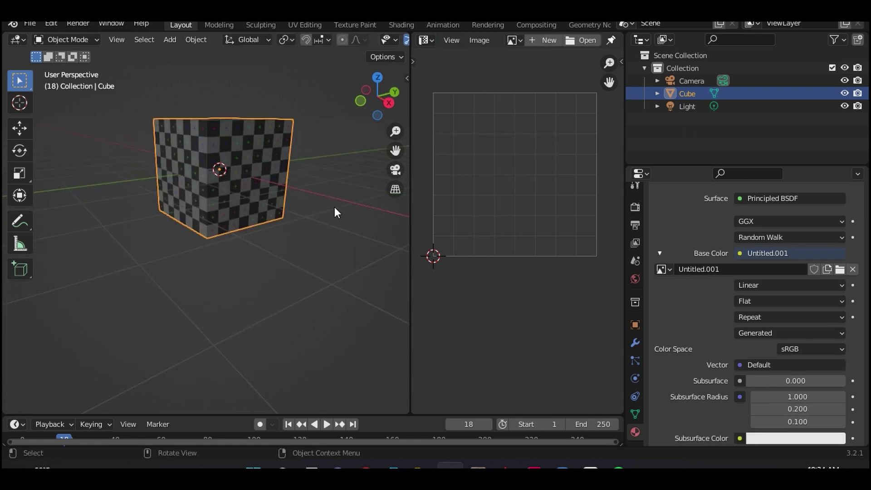
key(Tab)
Select the complete UV cross and its individual faces to examine how the cube is laid out flat
key(a)
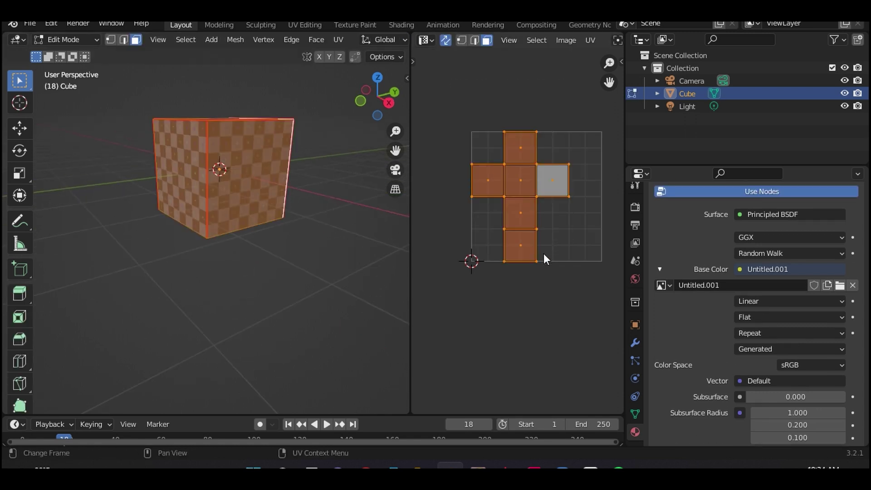
click(544, 253)
drag(562, 267, 481, 145)
click(564, 244)
drag(563, 244, 479, 140)
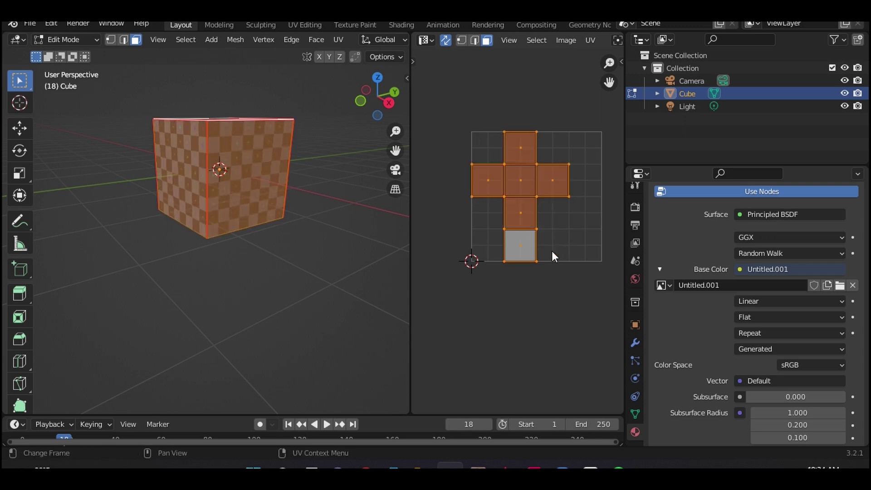
click(552, 253)
click(499, 181)
click(520, 148)
click(549, 182)
middle_drag(254, 163, 323, 174)
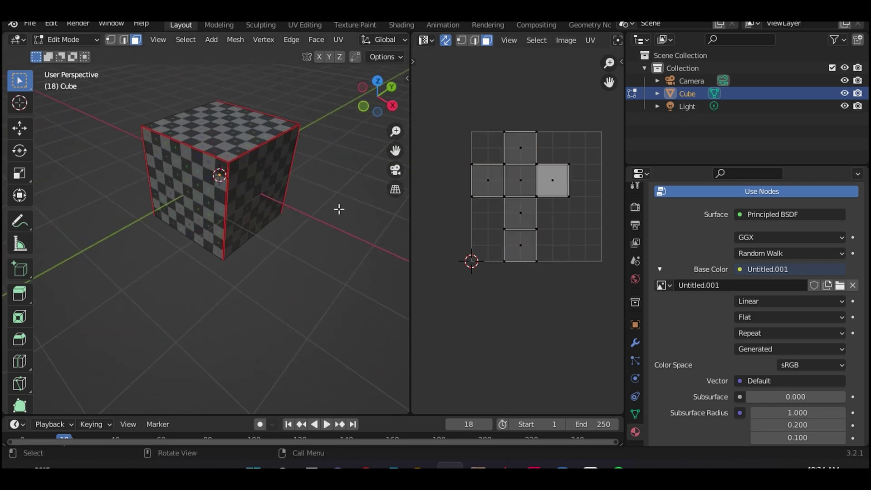
Switch to edge selection and select edges around the cube to examine where the seams split the UV layout
middle_drag(339, 209, 265, 237)
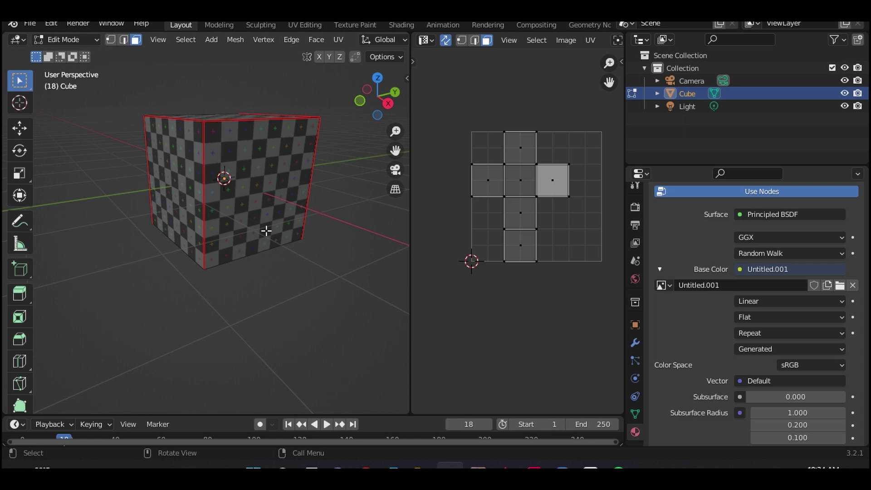
middle_drag(266, 231, 397, 234)
middle_drag(248, 187, 277, 184)
click(268, 179)
key(2)
click(284, 185)
middle_drag(232, 218, 150, 213)
click(203, 188)
middle_drag(237, 148, 203, 187)
middle_drag(285, 146, 211, 250)
middle_drag(314, 216, 215, 191)
click(294, 165)
middle_drag(278, 217, 259, 195)
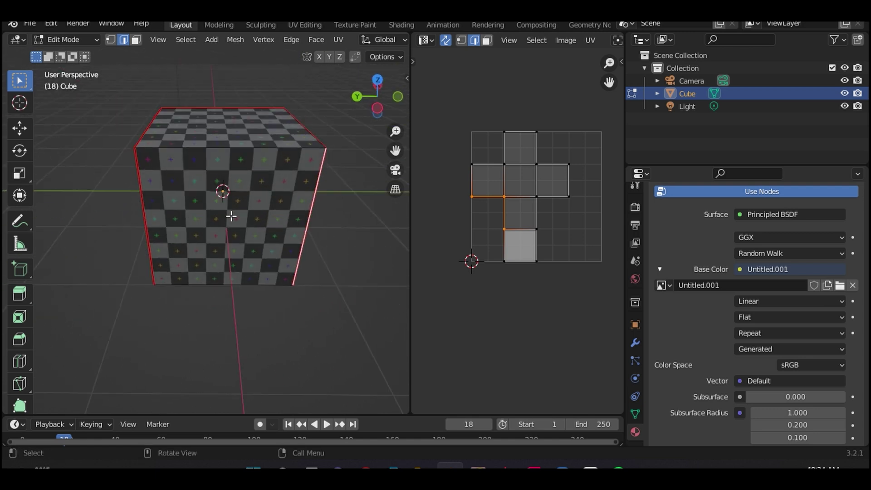
Select all faces of the seamed cube and subdivide them
key(a)
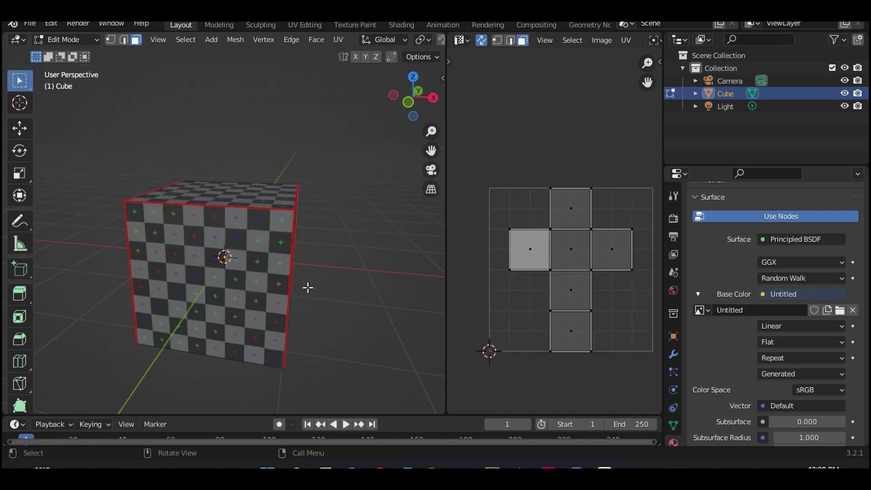
middle_drag(307, 287, 292, 277)
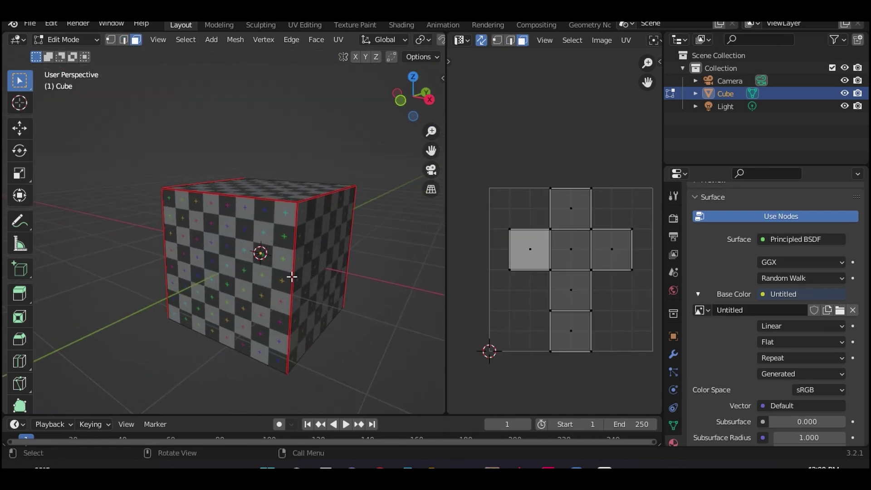
key(a)
key(u)
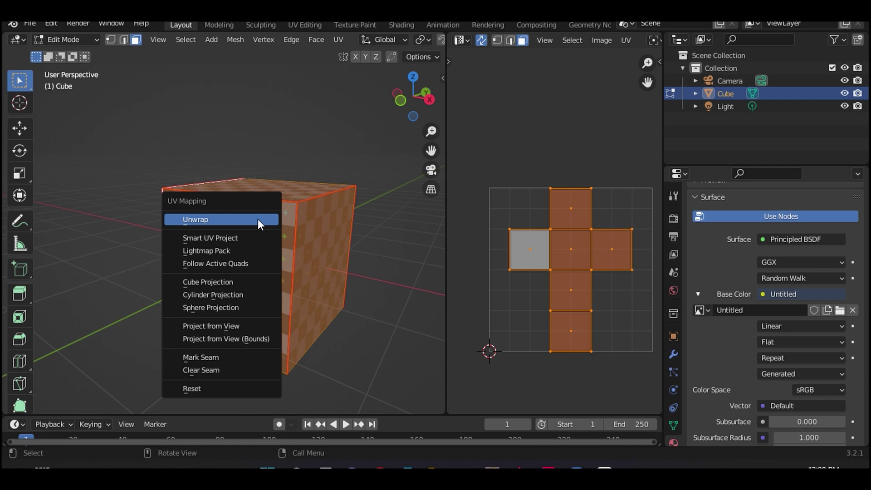
right_click(234, 224)
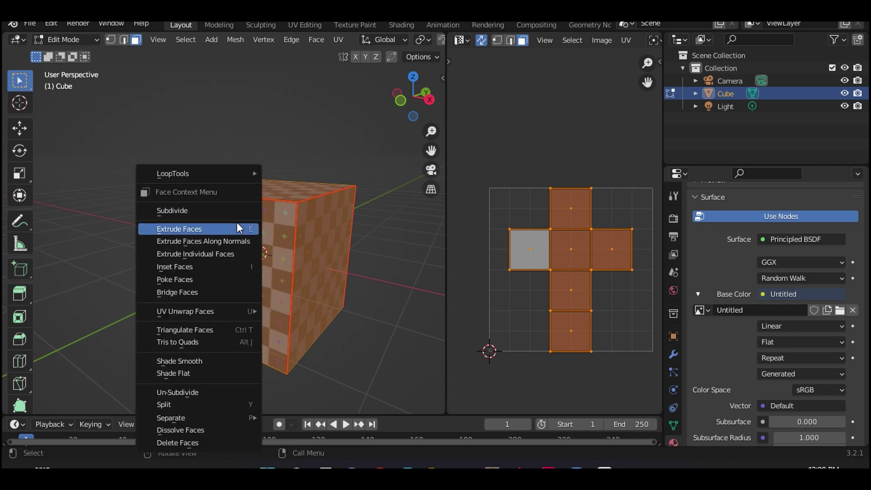
click(241, 211)
click(376, 286)
middle_drag(376, 285, 332, 263)
Switch to edge selection and mark the horizontal middle edges of one cube side as a seam
click(255, 250)
key(2)
click(241, 245)
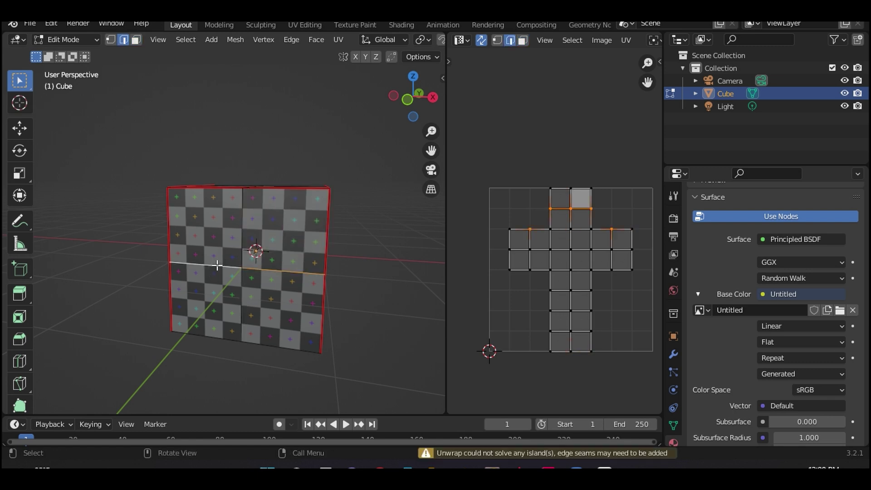
key(u)
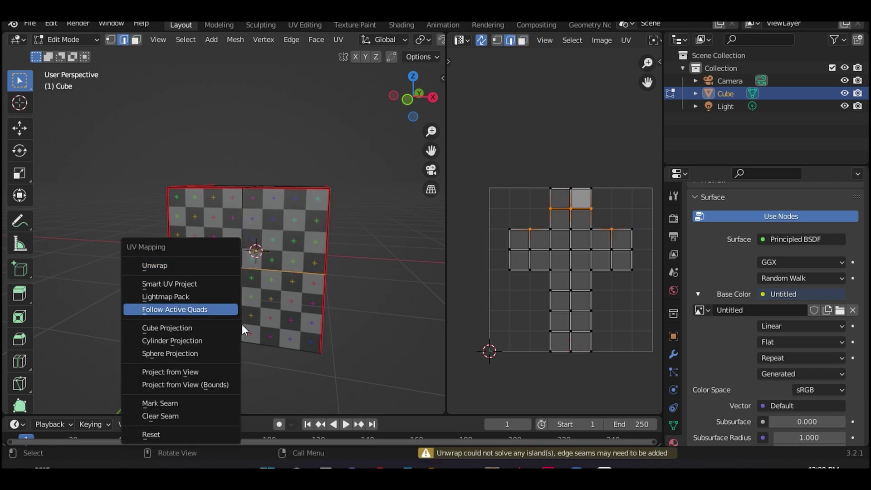
click(218, 405)
Mark the centre edge line across the cube's top as a seam
click(207, 204)
middle_drag(220, 391, 268, 223)
key(u)
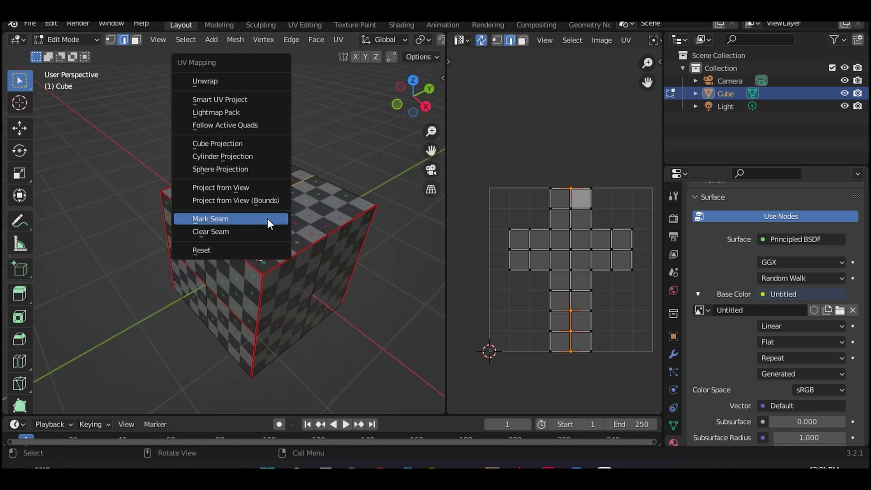
click(268, 220)
Select the whole cube and unwrap it again with the added seams
key(a)
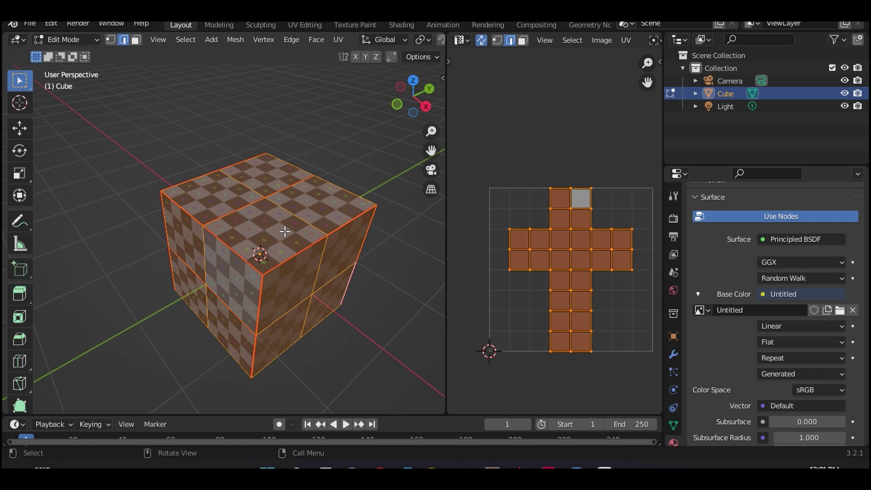
key(u)
click(263, 92)
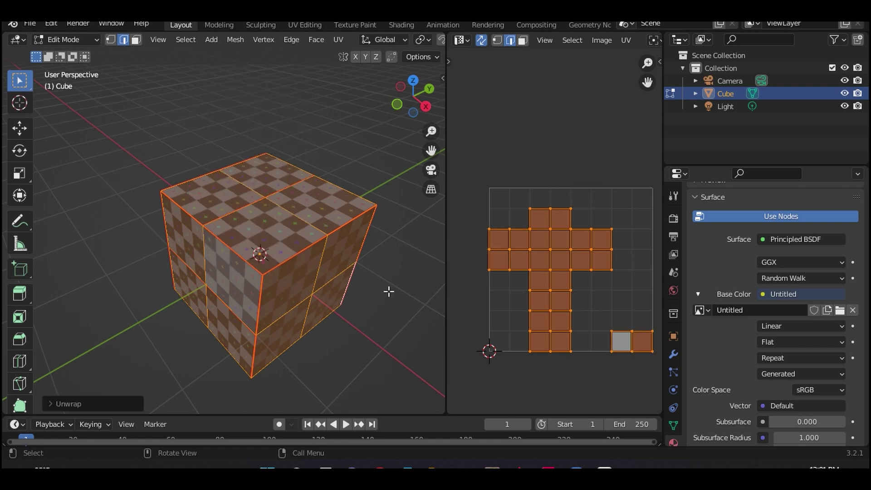
Switch to face selection and select faces of the detached UV island and the cross to compare them with the cube
click(399, 344)
middle_drag(399, 344, 627, 341)
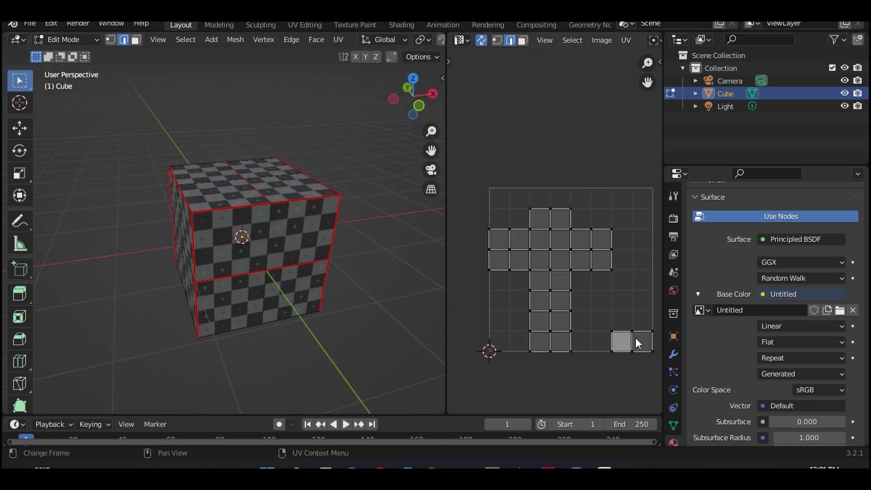
key(3)
click(640, 338)
shift+click(621, 341)
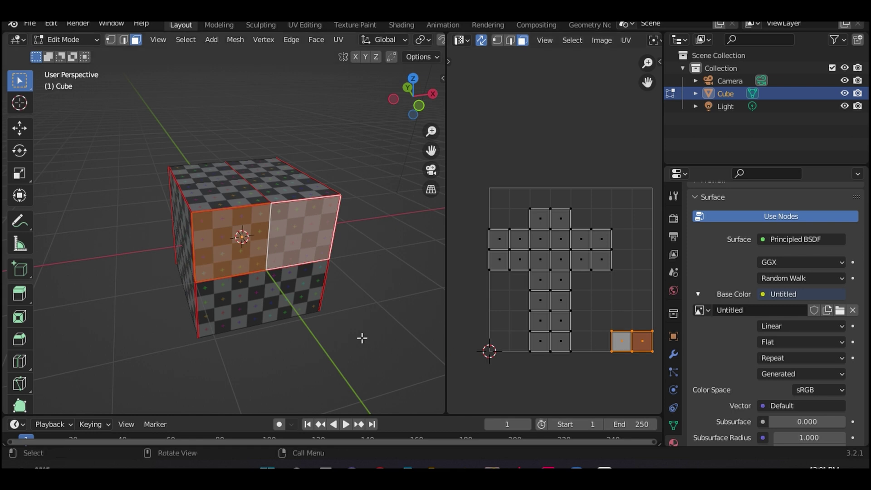
middle_drag(362, 338, 435, 336)
click(545, 221)
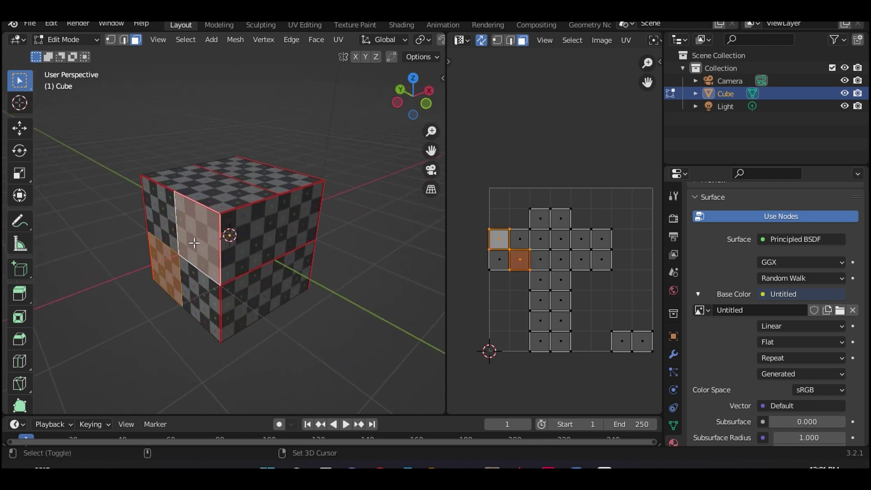
Deselect the cube's faces and inspect its seams from several sides beside the flat UV layout
key(a)
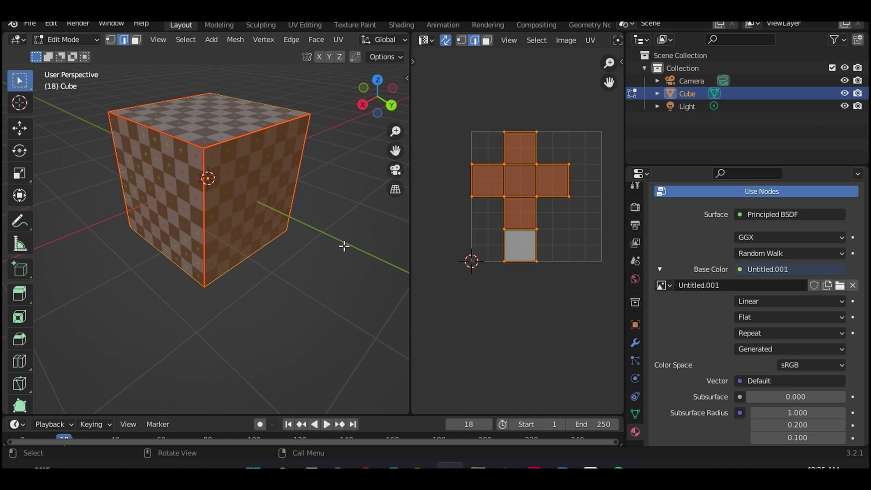
key(alt+a)
middle_drag(317, 256, 365, 269)
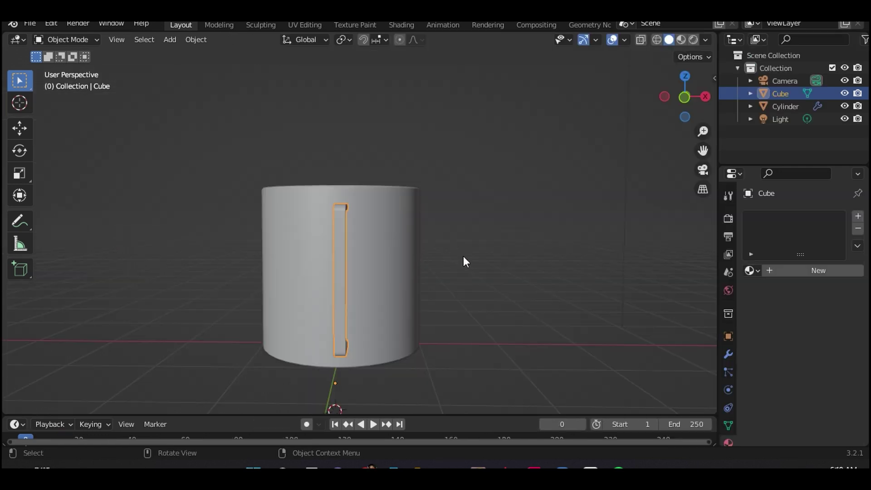
middle_drag(463, 258, 281, 265)
Split the mug scene's 3D viewport vertically and turn the second area into a UV editor
middle_drag(589, 275, 671, 239)
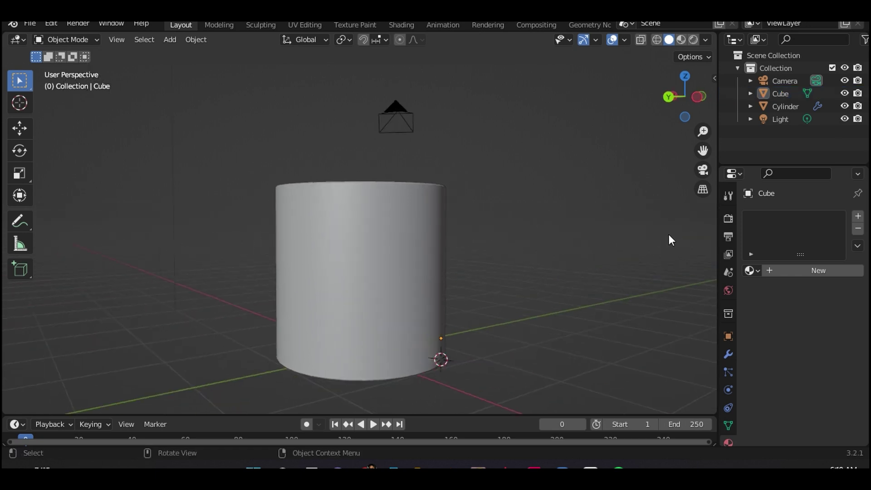
right_click(715, 219)
click(716, 221)
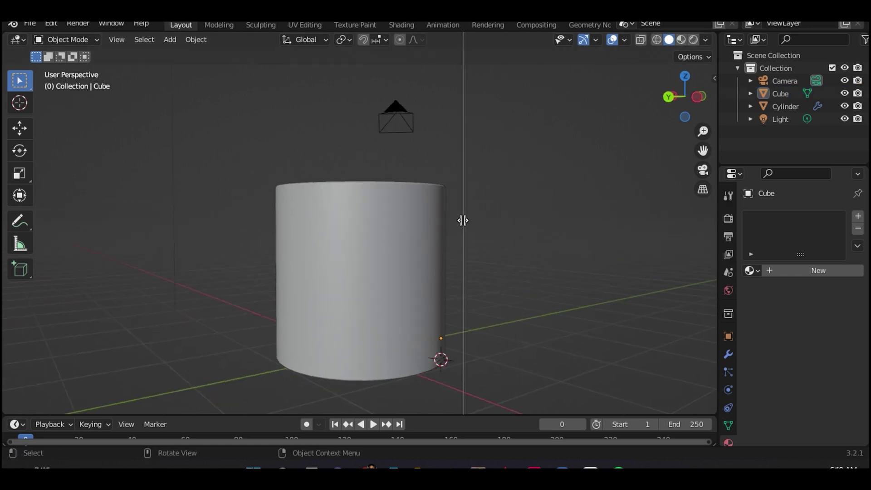
click(463, 220)
middle_drag(377, 253, 449, 195)
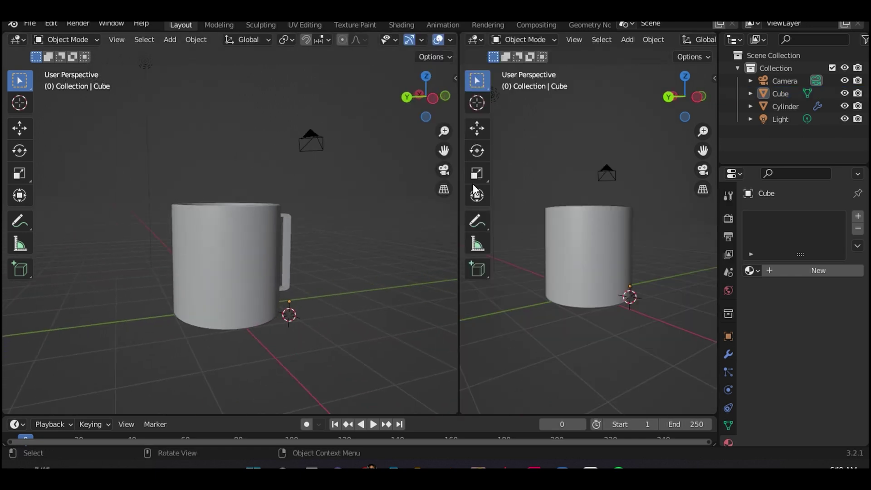
click(472, 40)
click(487, 100)
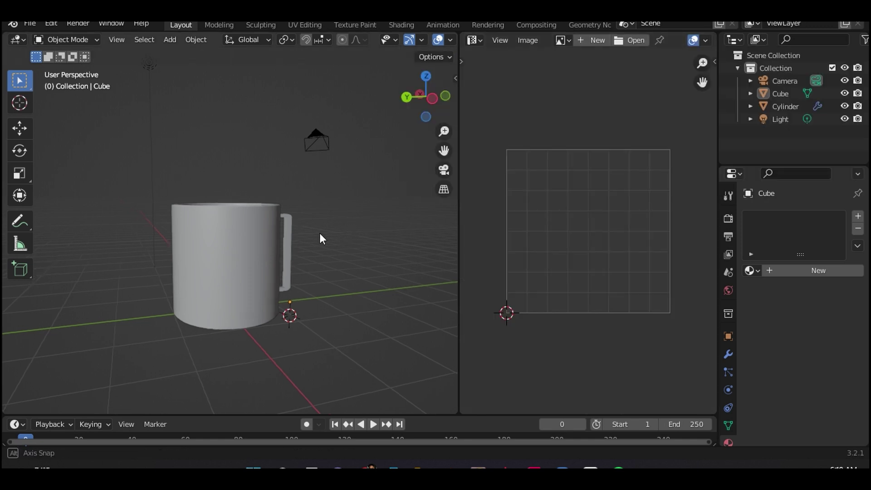
Select the mug's handle and try moving it away from the body
scroll(257, 255, up, 2)
middle_drag(320, 233, 203, 260)
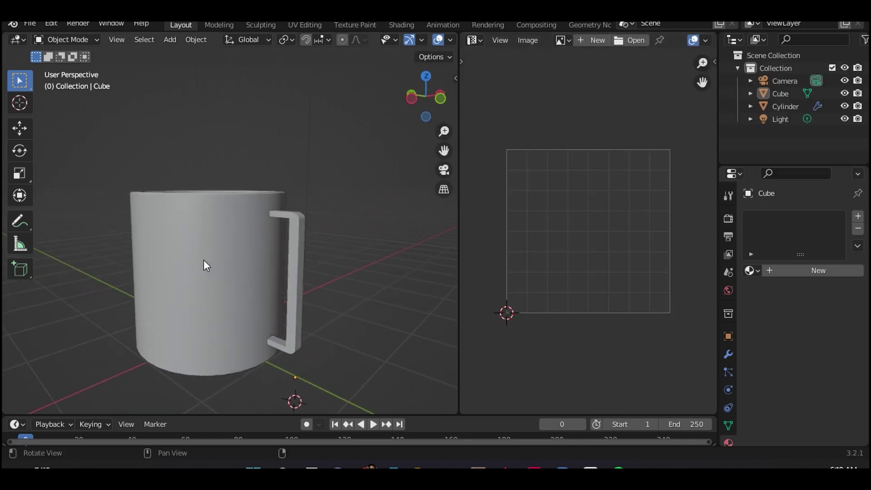
click(204, 265)
middle_drag(290, 213, 304, 245)
key(Tab)
key(Tab)
click(306, 255)
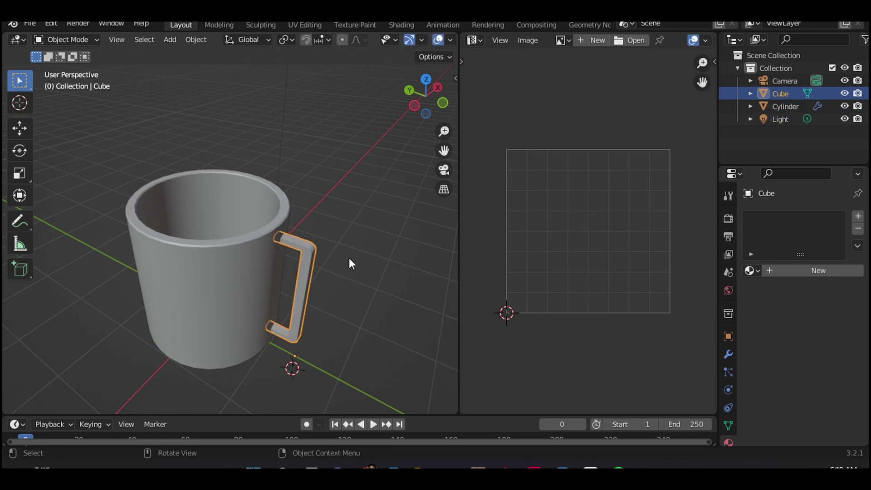
middle_drag(380, 271, 159, 231)
key(g)
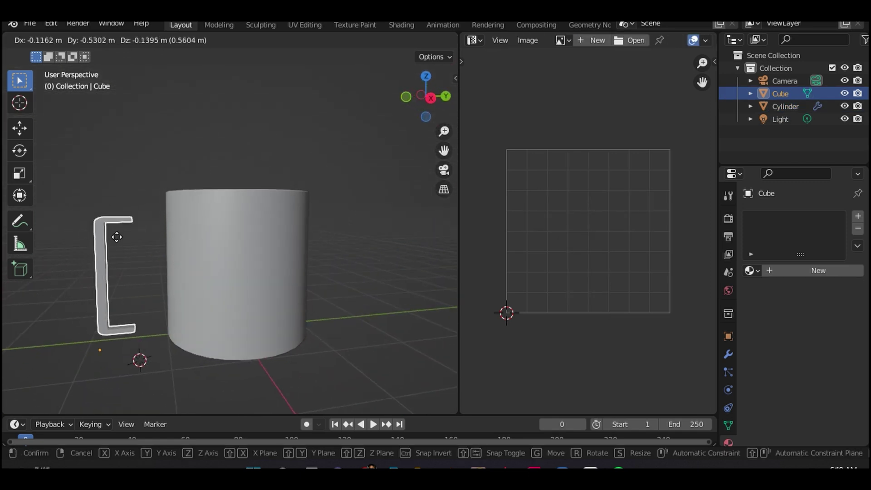
key(Escape)
middle_drag(208, 268, 260, 264)
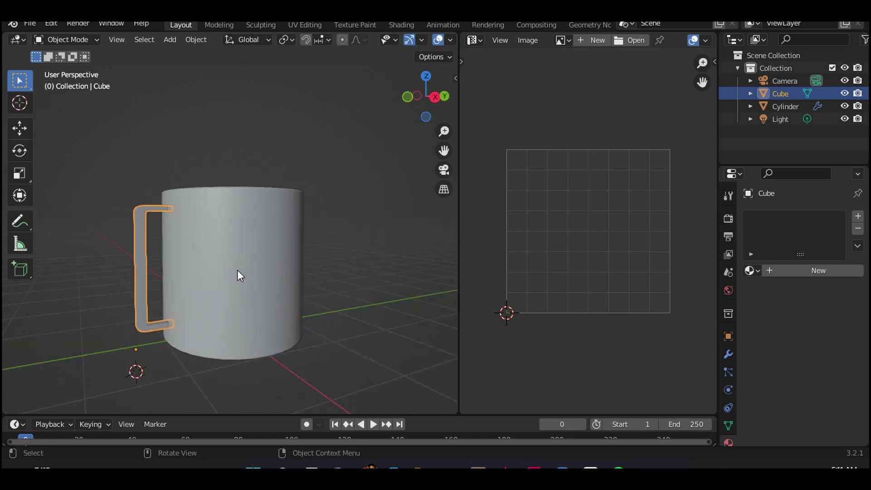
Select the mug's body and try moving it away from the handle
click(238, 271)
key(g)
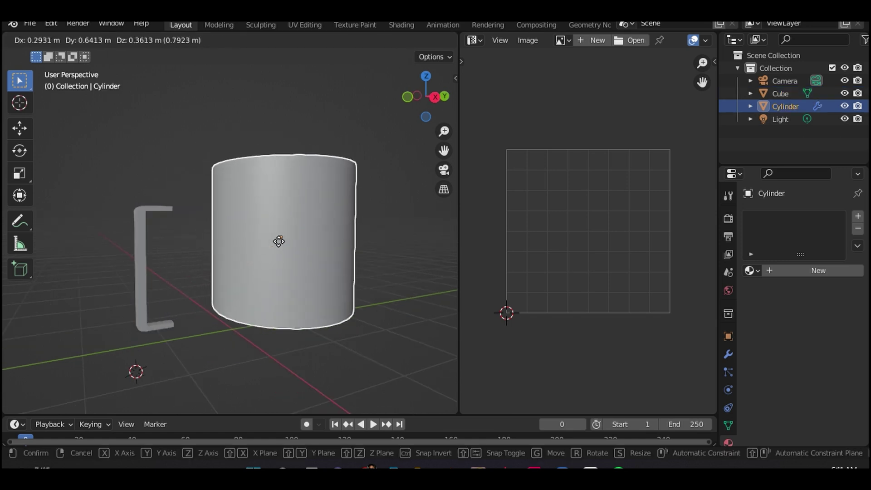
click(273, 251)
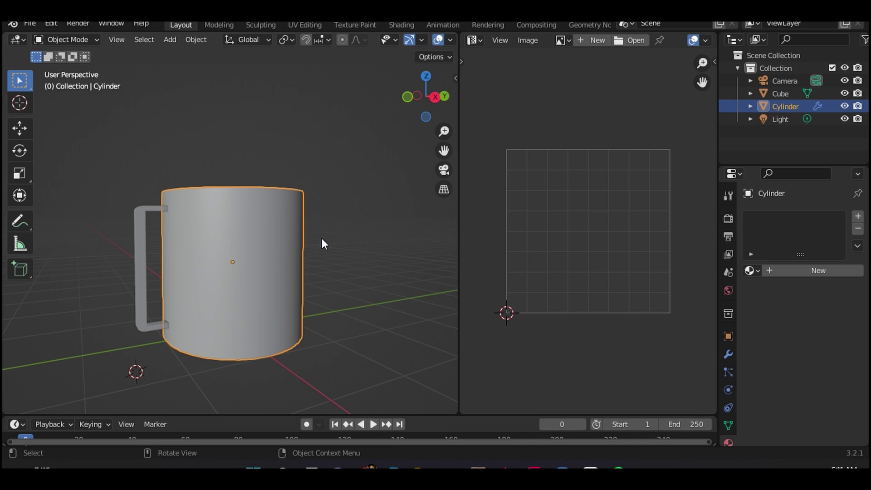
View the mug at an angle and save the file
middle_drag(221, 225, 314, 262)
click(366, 230)
key(ctrl+s)
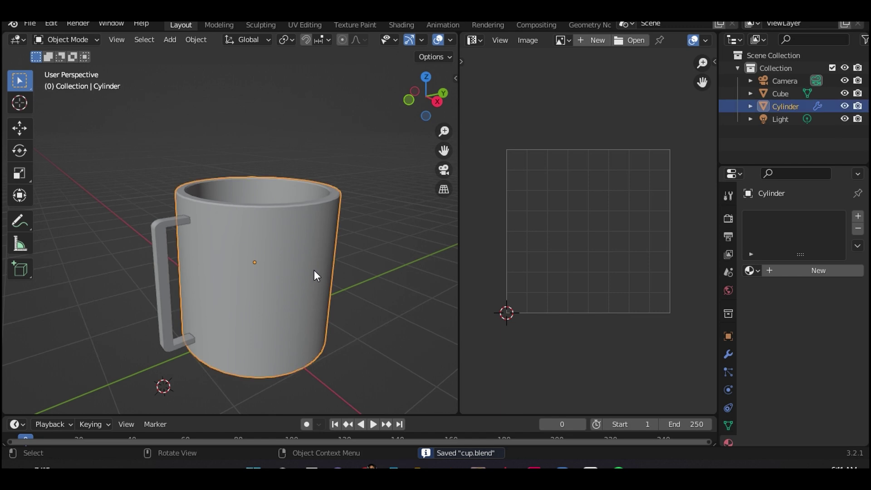
Assign the checker-textured Material.001 to the mug's body and its handle
click(752, 271)
click(724, 313)
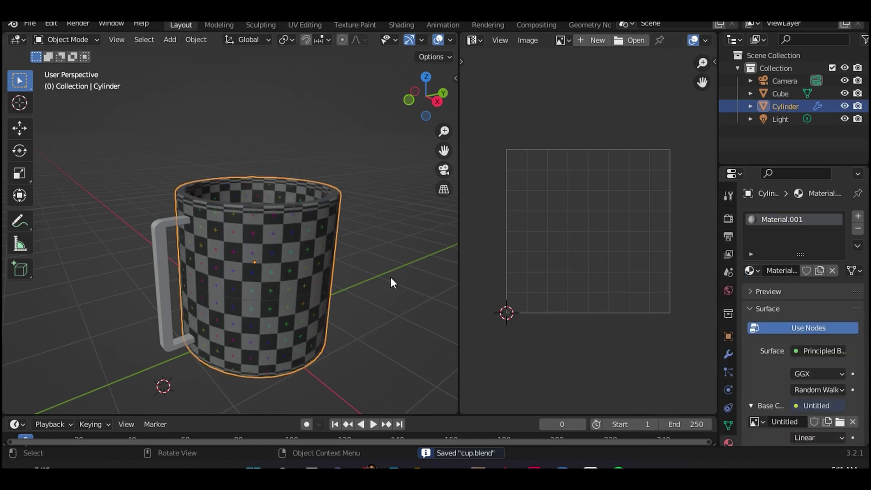
middle_drag(390, 278, 172, 265)
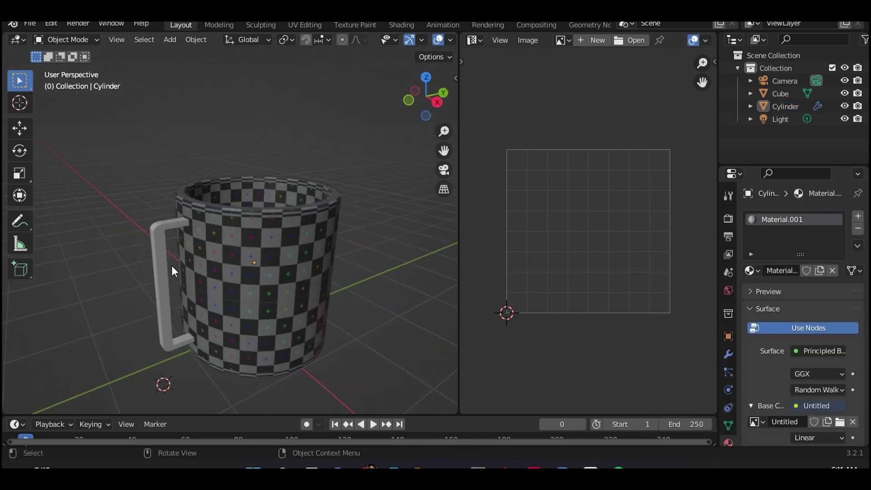
click(171, 266)
click(751, 270)
click(642, 312)
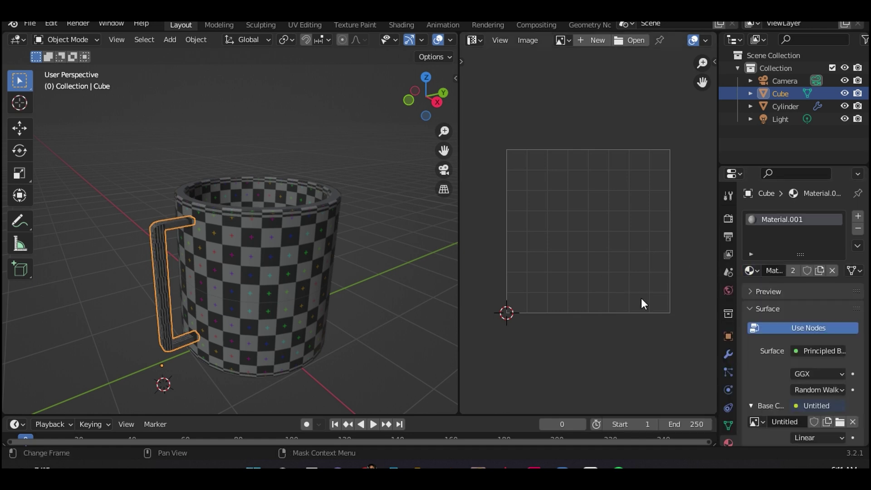
Mark the mug body's outer and inner rim loops and the vertical edge line beside the handle as seams
middle_drag(323, 271, 160, 350)
middle_drag(281, 251, 37, 202)
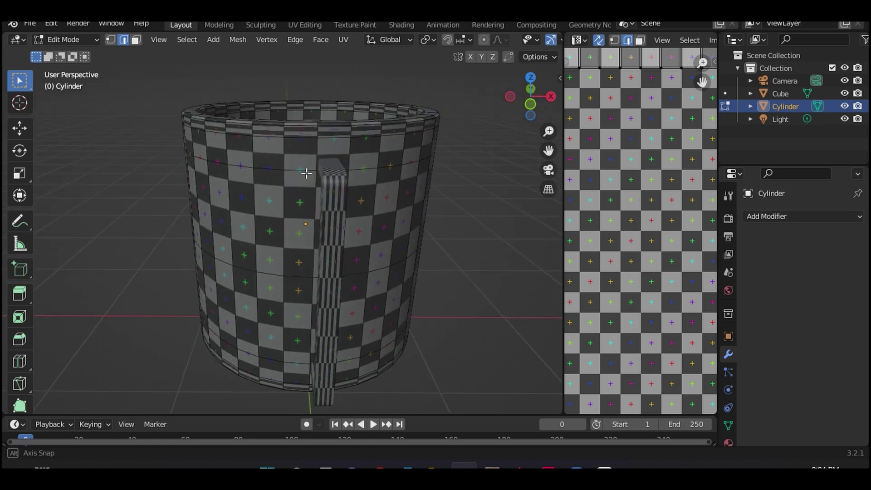
middle_drag(305, 171, 329, 139)
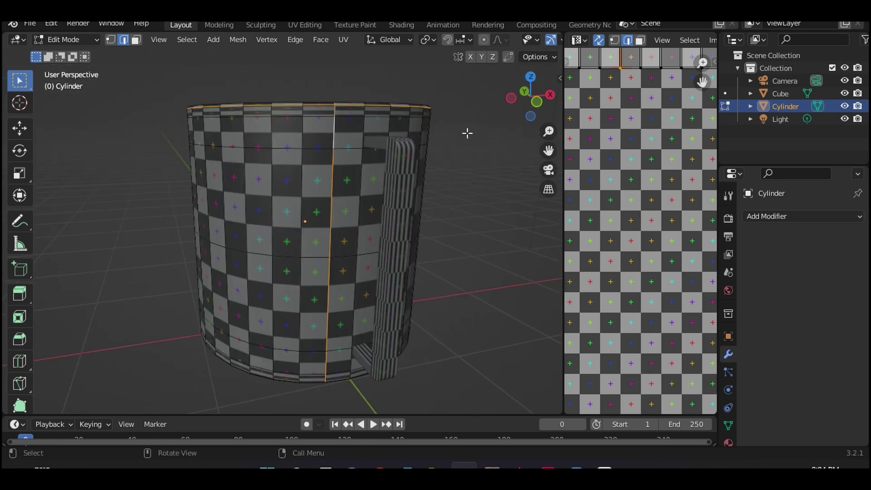
middle_drag(468, 133, 384, 303)
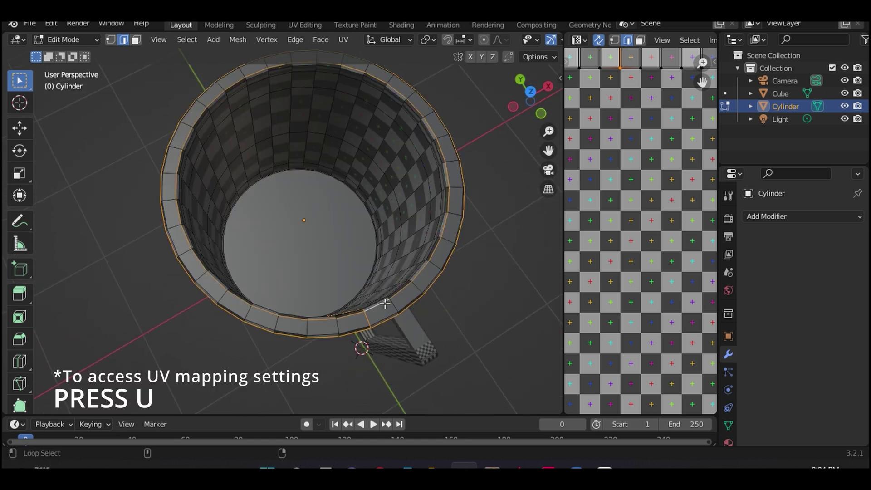
middle_drag(476, 266, 326, 192)
key(u)
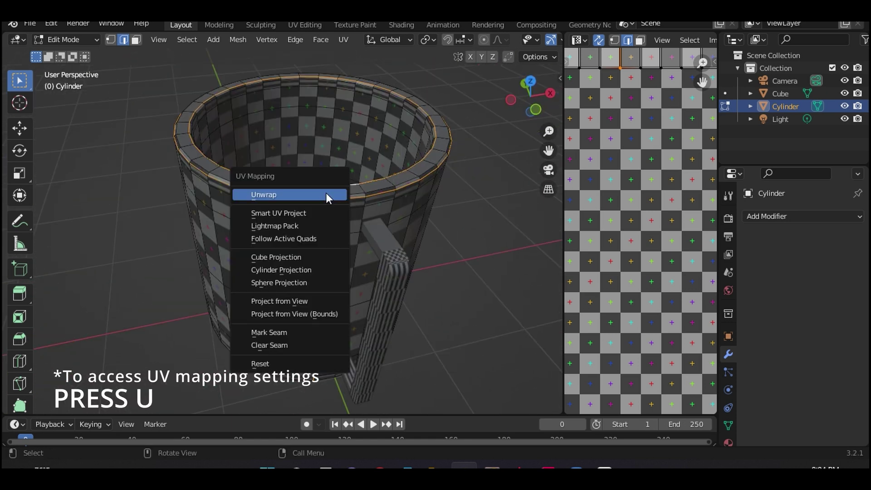
click(295, 333)
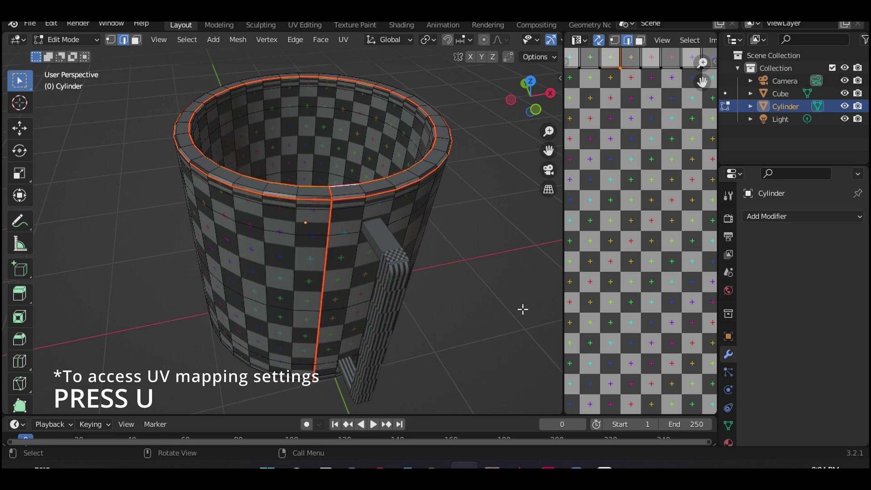
Leave Edit Mode, hide the mug's handle and reopen the body in Edit Mode
key(Tab)
click(389, 270)
key(h)
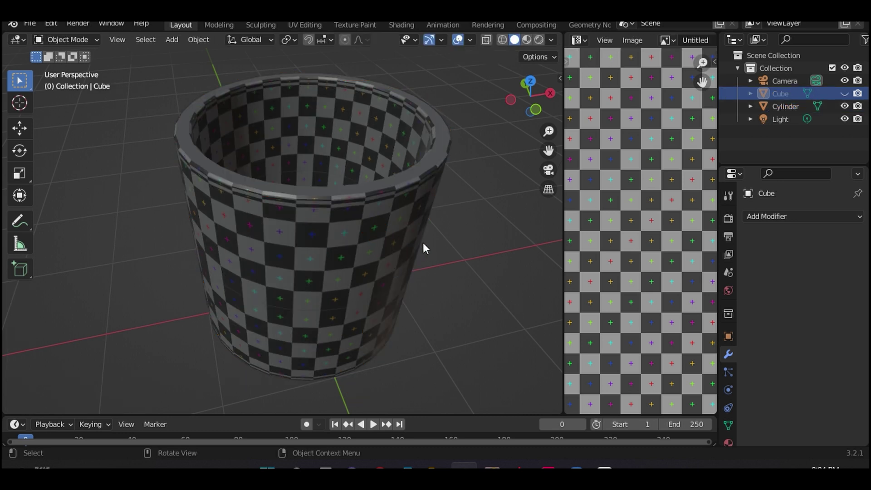
key(Tab)
middle_drag(470, 202, 397, 205)
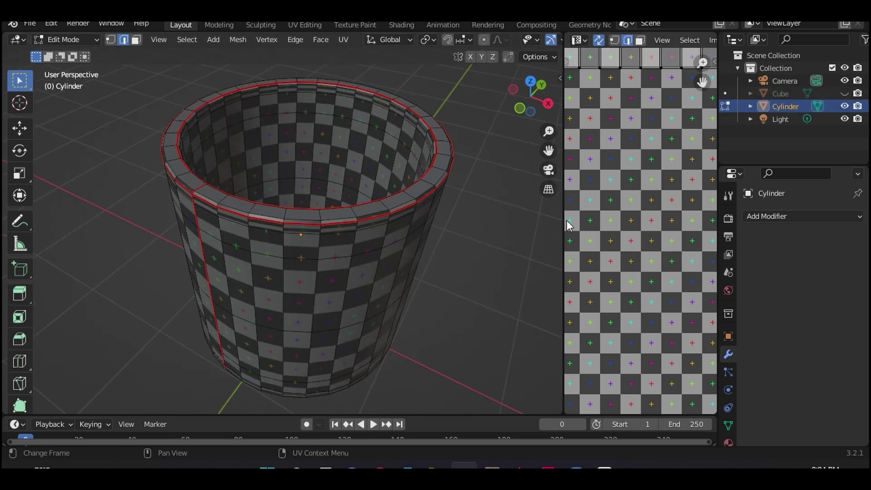
Enlarge the UV editor, select the entire mug body and unwrap it along its seams
drag(568, 224, 375, 218)
middle_drag(352, 243, 221, 218)
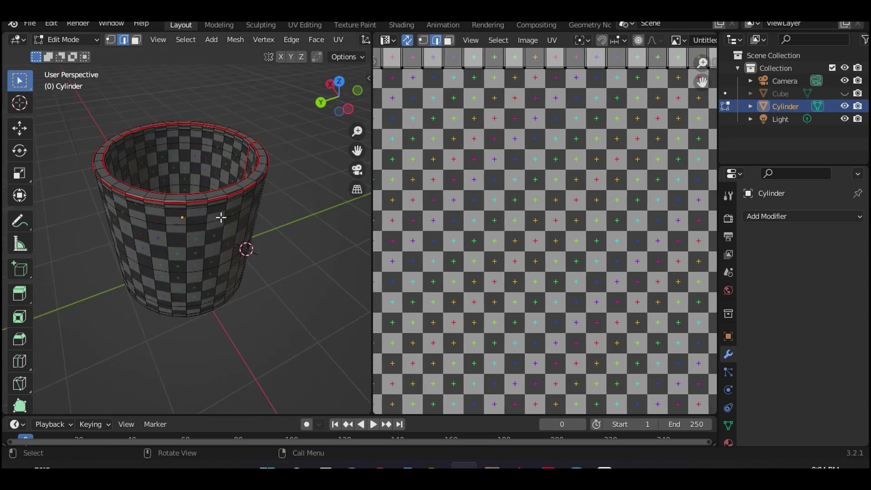
key(a)
scroll(498, 223, down, 4)
middle_drag(498, 223, 555, 282)
scroll(198, 196, up, 1)
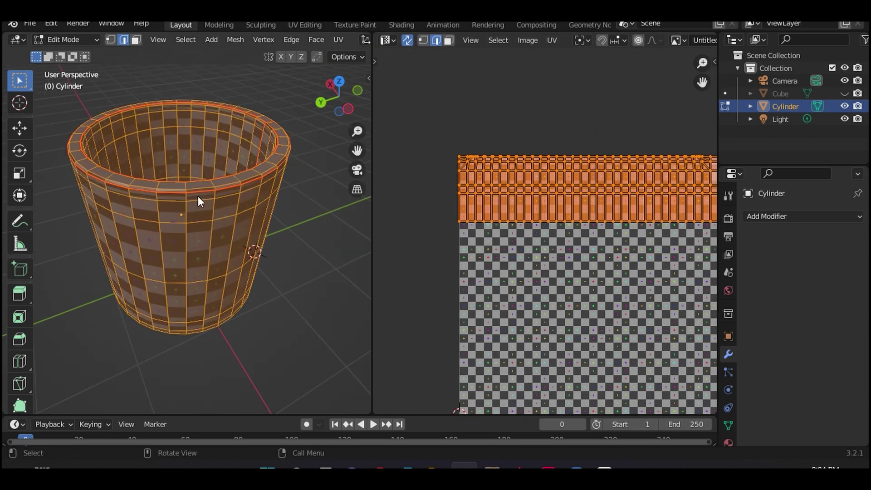
key(u)
click(172, 59)
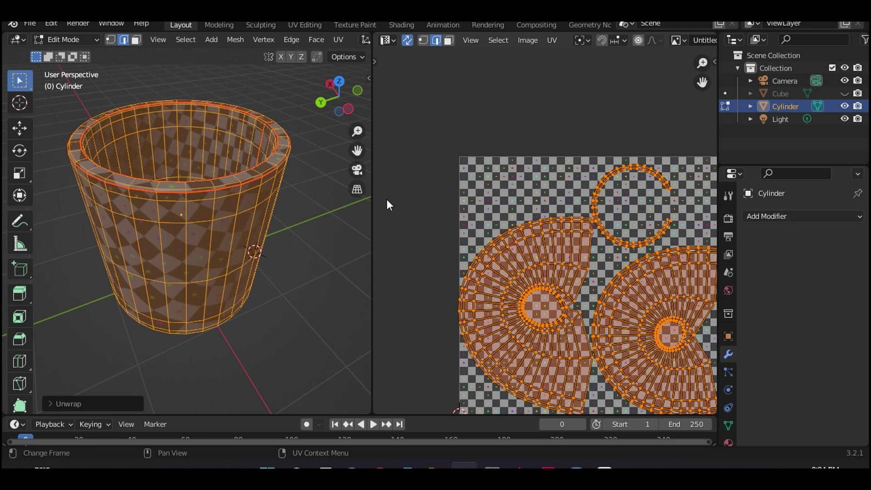
Pack the mug body's UV islands and widen the 3D viewport to examine the texture on its side
middle_drag(255, 225, 293, 204)
scroll(626, 132, down, 1)
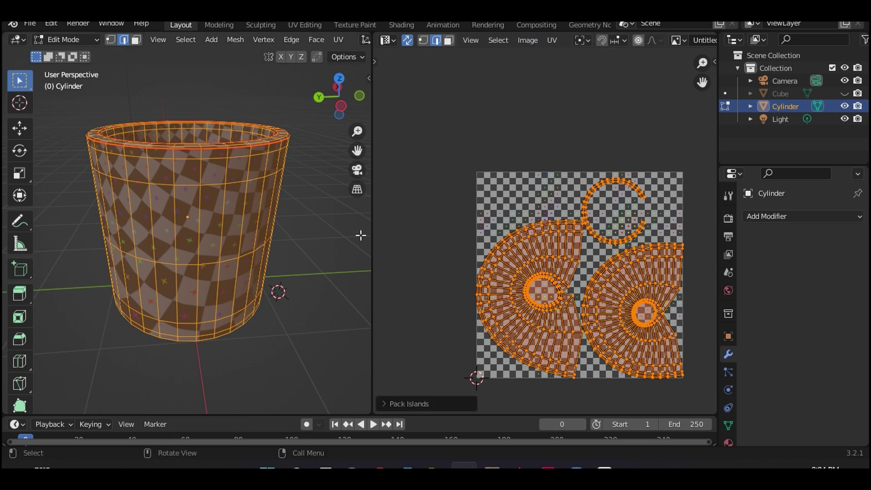
drag(370, 225, 505, 226)
middle_drag(593, 209, 554, 173)
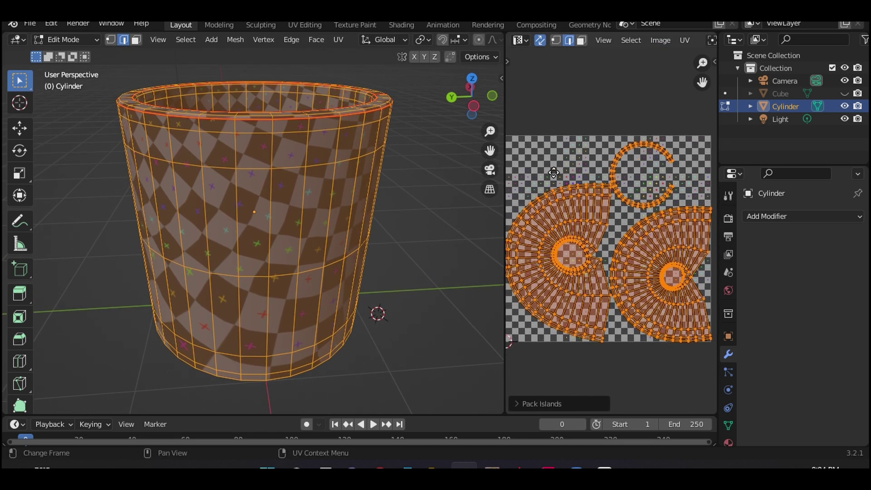
Mark the edge loop around the mug body's outer base as a seam and unwrap the entire body again
click(378, 198)
middle_drag(377, 198, 323, 191)
key(Tab)
key(Tab)
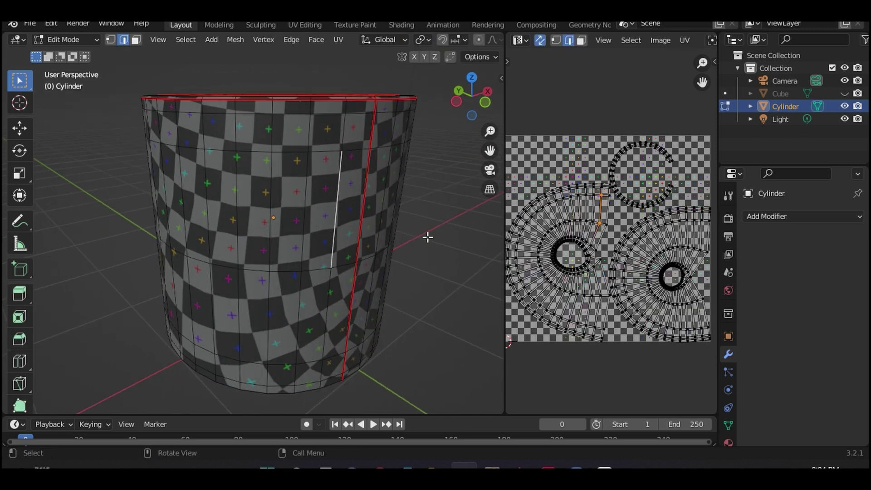
middle_drag(426, 236, 277, 212)
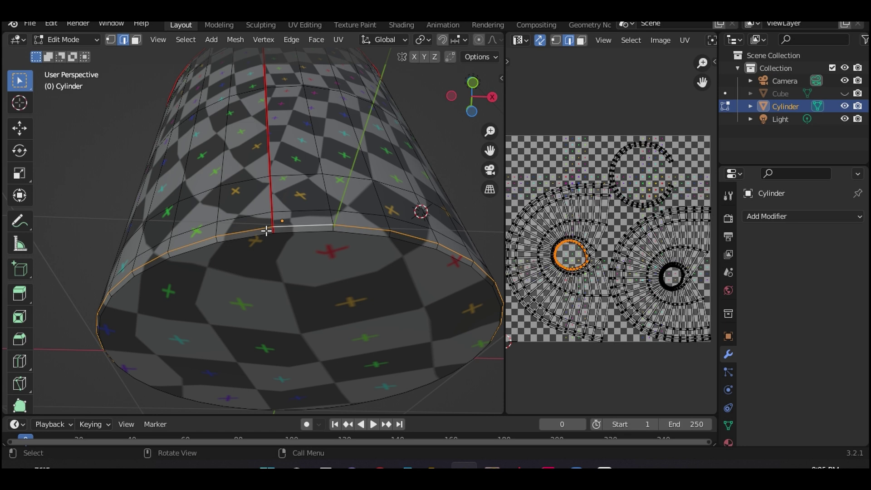
key(u)
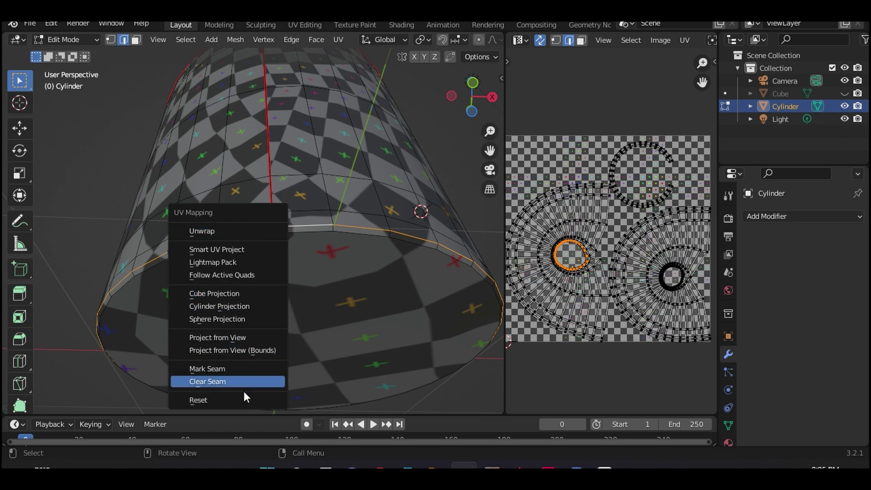
click(241, 369)
middle_drag(237, 358, 301, 253)
key(a)
key(u)
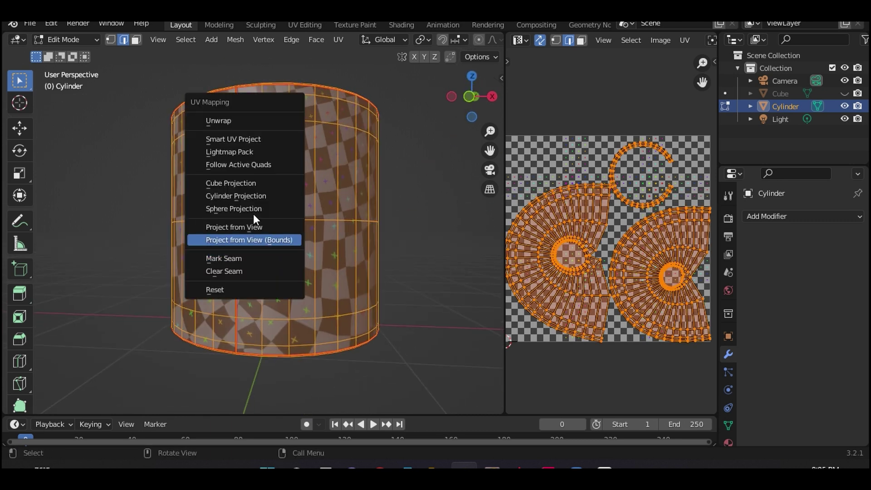
click(253, 121)
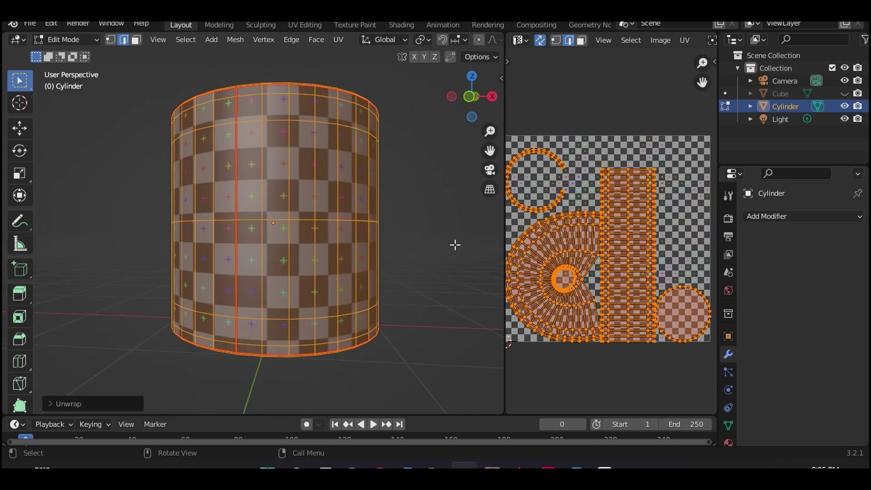
Mark the edge loop around the floor inside the mug body as a seam
middle_drag(455, 245, 360, 241)
click(421, 164)
key(Tab)
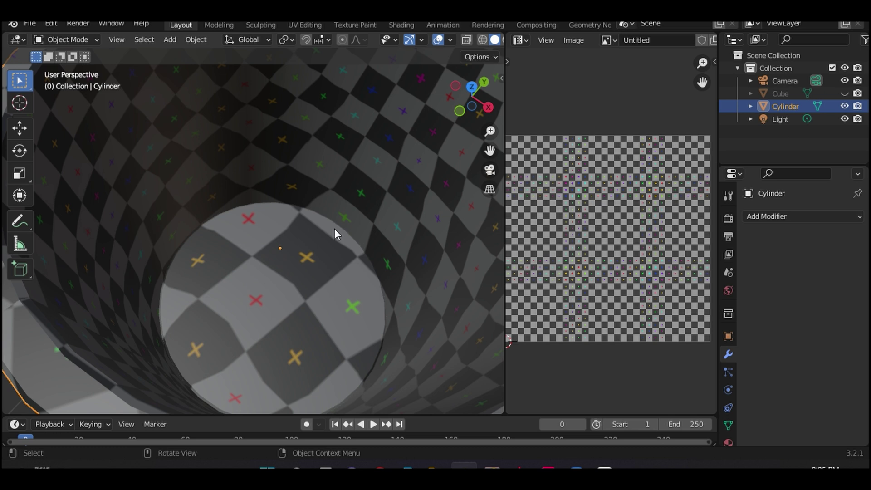
key(Tab)
click(317, 213)
middle_drag(317, 213, 340, 249)
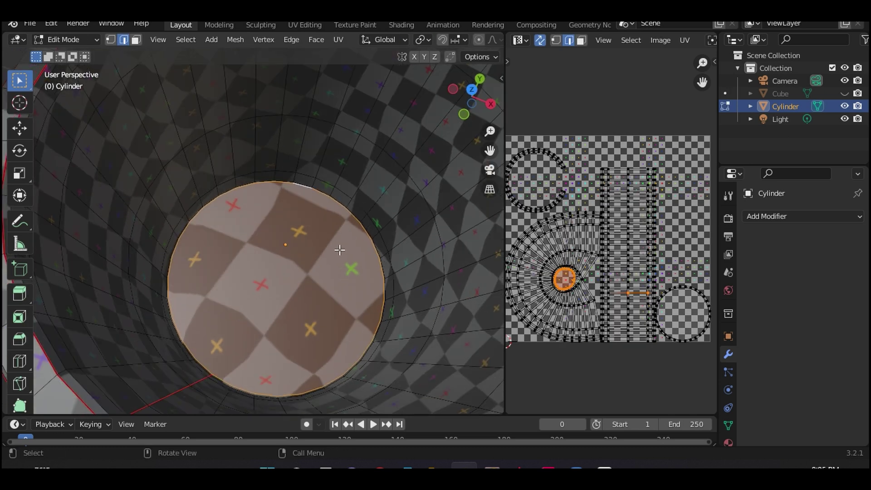
key(u)
click(292, 386)
Select the entire mug body and unwrap it with the inner floor as a separate island
scroll(318, 302, down, 3)
scroll(403, 388, down, 3)
middle_drag(385, 316, 314, 235)
key(a)
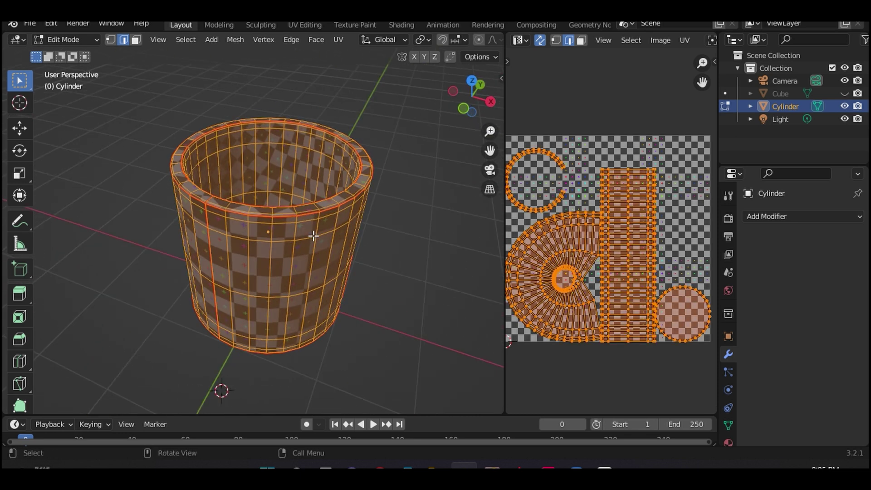
key(u)
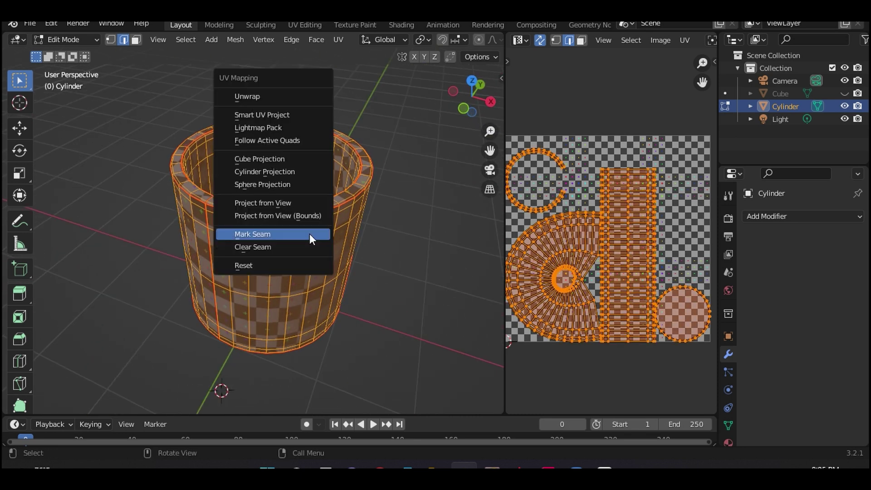
click(279, 100)
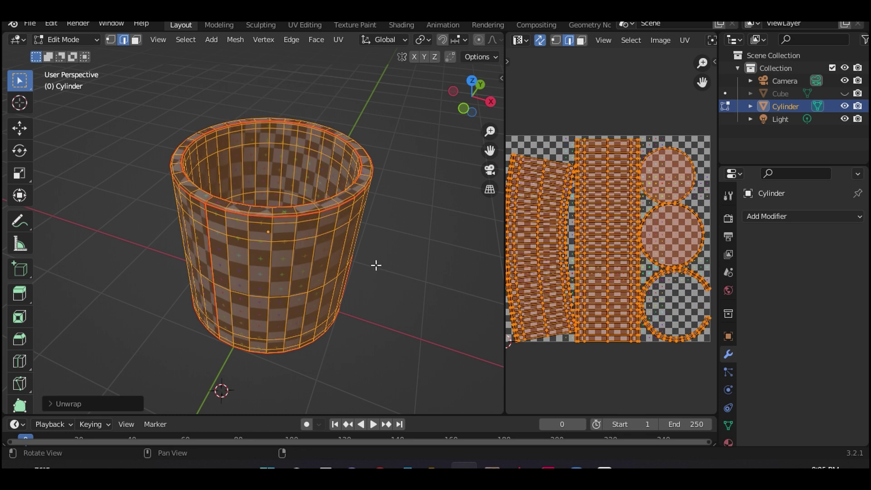
Pack the mug body's UV islands and leave Edit Mode to examine the texture around its outside
middle_drag(377, 265, 231, 242)
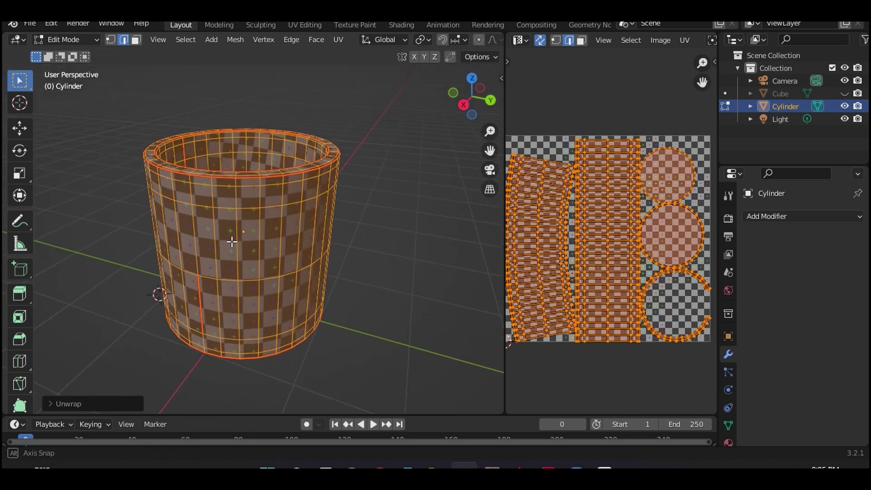
middle_drag(359, 248, 367, 216)
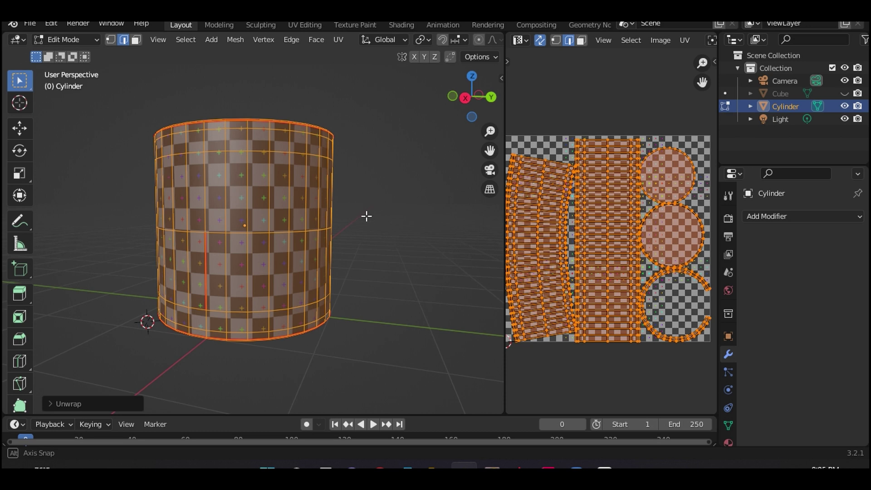
click(684, 41)
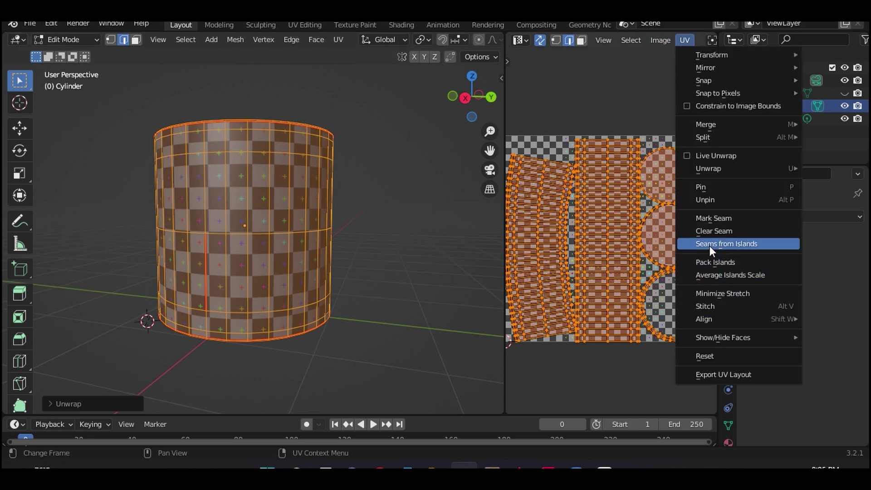
click(715, 262)
middle_drag(477, 231, 378, 254)
key(Tab)
key(Tab)
key(Tab)
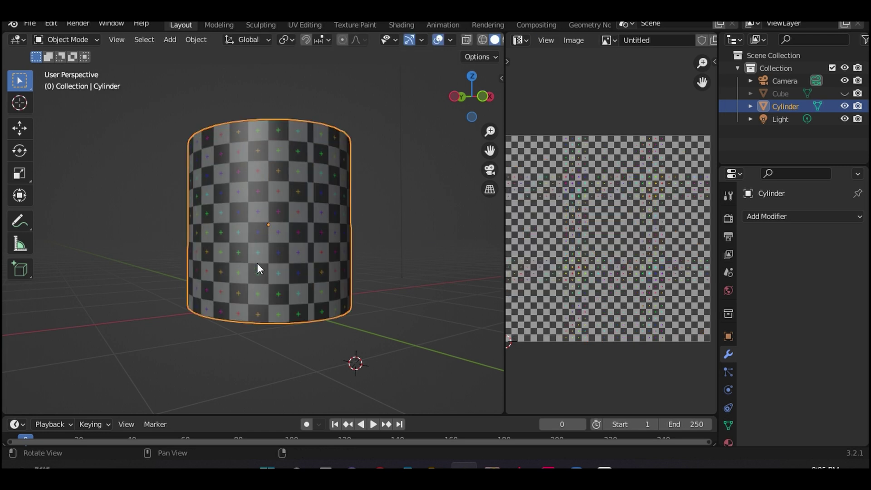
middle_drag(259, 269, 6, 276)
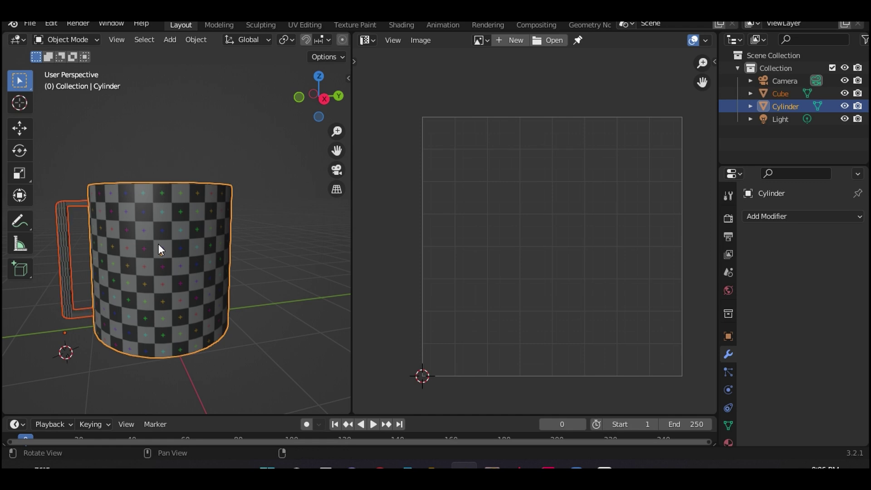
Hide the mug body, save the file and open the handle in Edit Mode
middle_drag(159, 244, 267, 256)
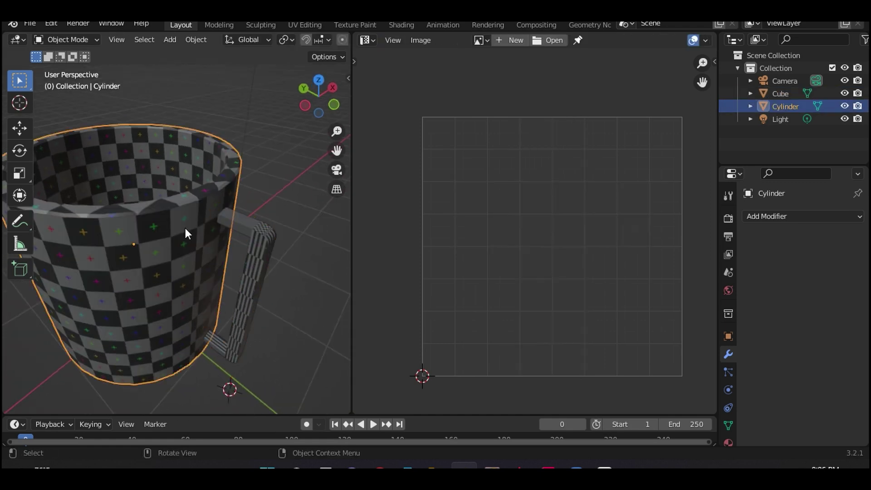
key(h)
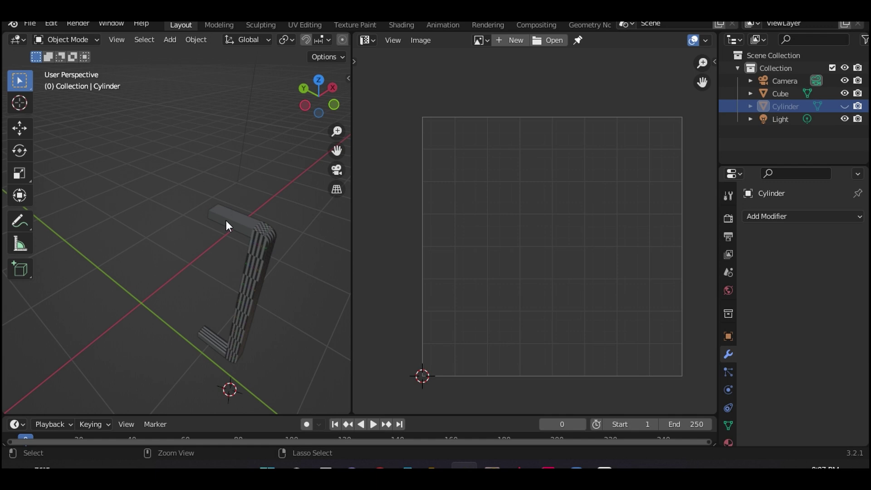
key(ctrl+s)
click(270, 231)
key(Tab)
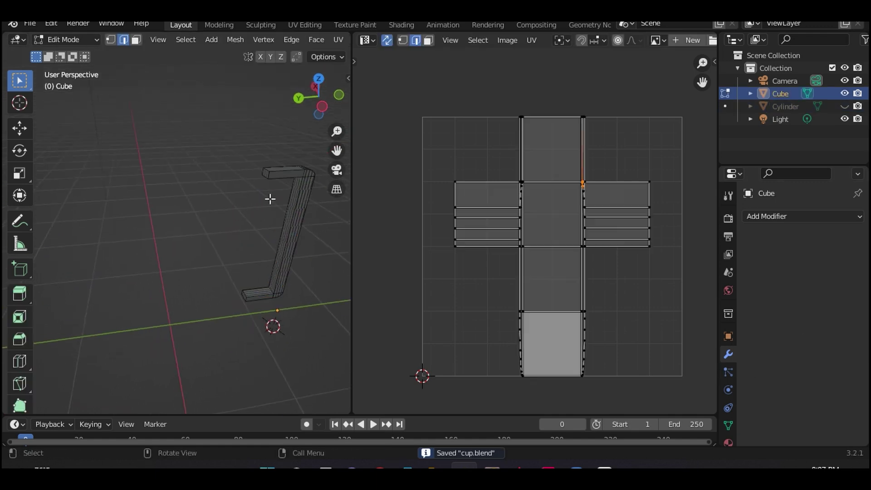
Mark the handle's outer edges along both sides, around the rounded corners and across the two ends, as seams
middle_drag(268, 196, 187, 225)
scroll(155, 227, up, 5)
scroll(187, 244, down, 6)
middle_drag(184, 157, 189, 226)
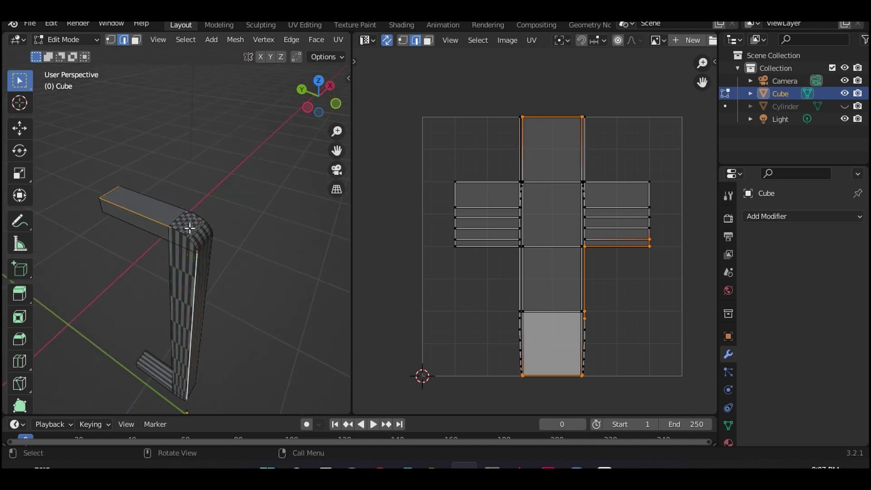
scroll(205, 284, up, 4)
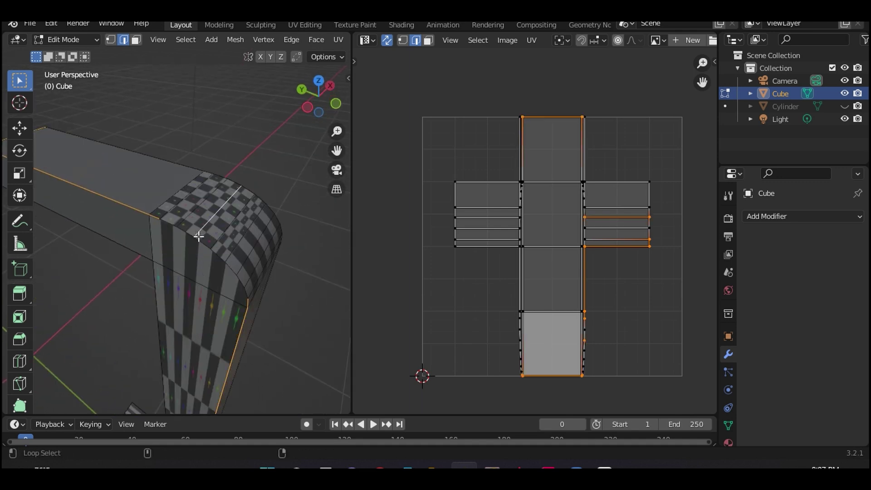
scroll(239, 291, down, 5)
middle_drag(239, 290, 233, 204)
shift+middle_drag(216, 333, 210, 241)
middle_drag(212, 309, 195, 204)
scroll(194, 197, up, 5)
scroll(172, 240, down, 3)
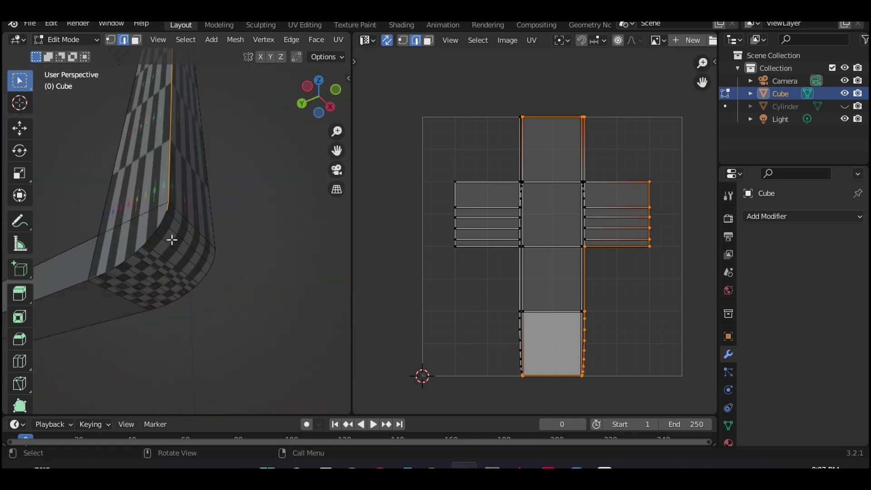
shift+middle_drag(139, 249, 138, 288)
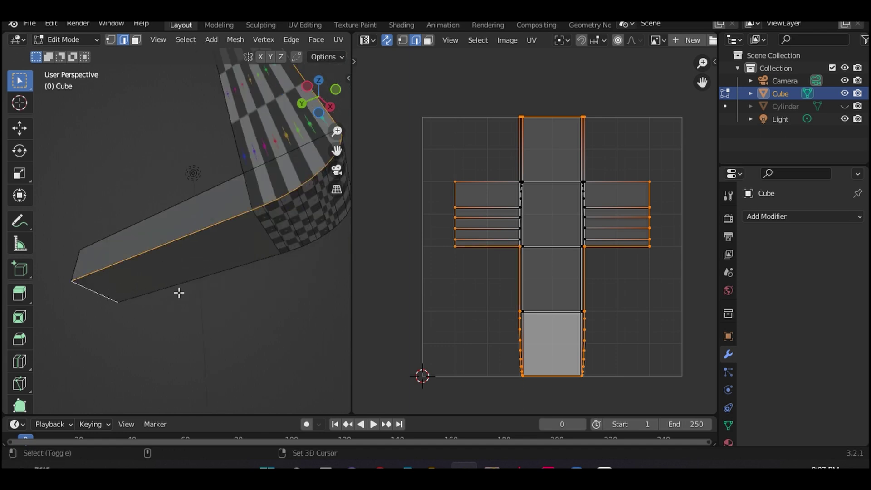
middle_drag(262, 258, 231, 264)
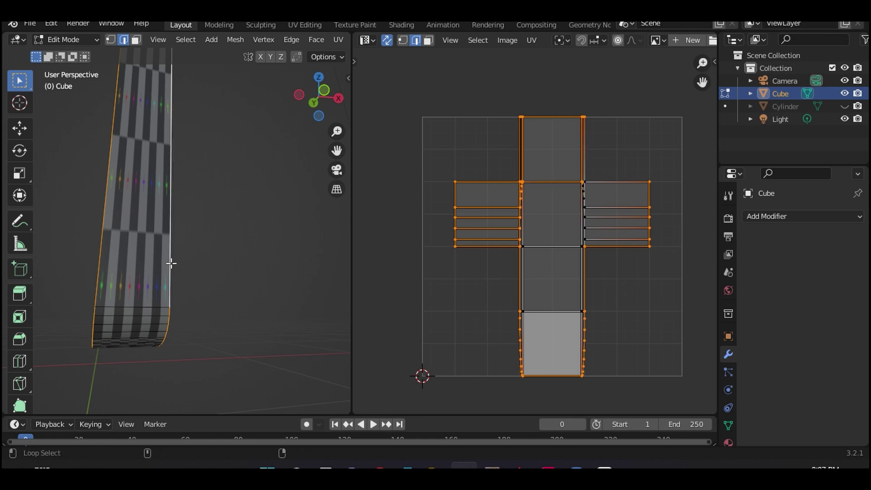
middle_drag(172, 263, 216, 240)
scroll(214, 284, up, 2)
scroll(190, 271, down, 2)
key(u)
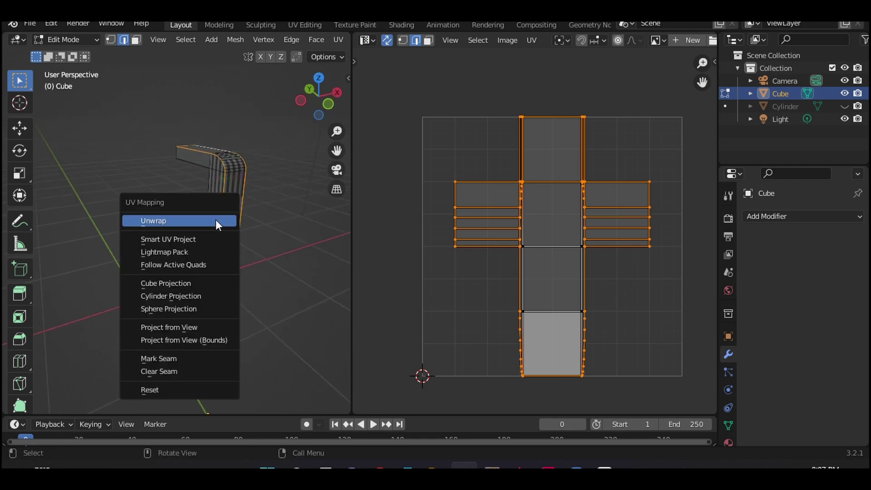
click(206, 362)
Mark the inner edges along one side of the handle, with the short edges at its two ends, as seams
middle_drag(206, 362, 198, 282)
key(alt+a)
scroll(196, 260, up, 5)
scroll(198, 283, down, 4)
middle_drag(222, 252, 222, 244)
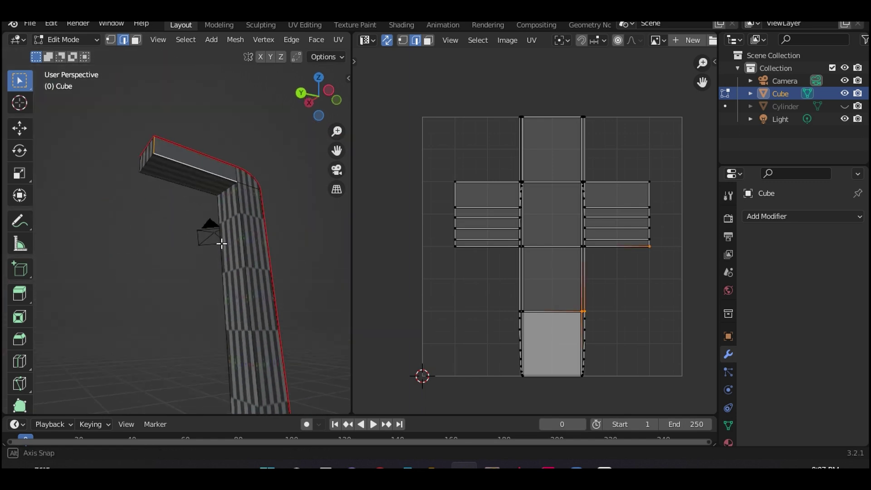
scroll(244, 274, down, 2)
shift+middle_drag(236, 272, 220, 305)
scroll(228, 267, up, 2)
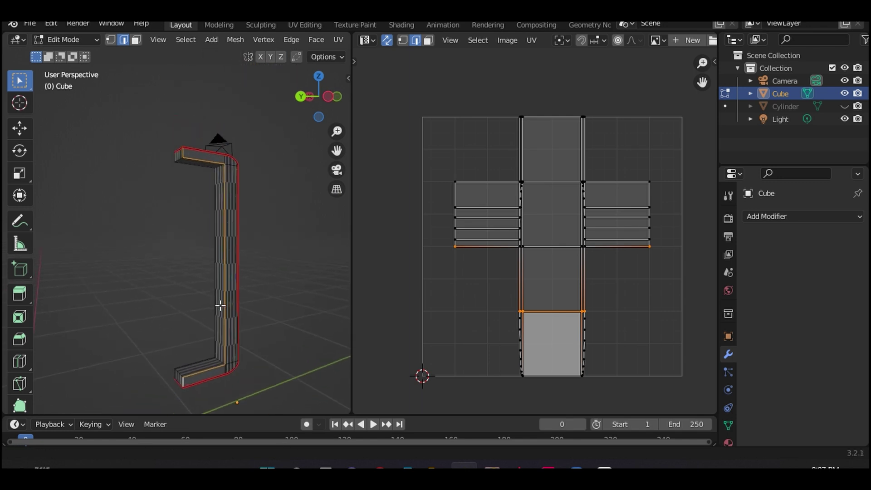
key(u)
click(209, 225)
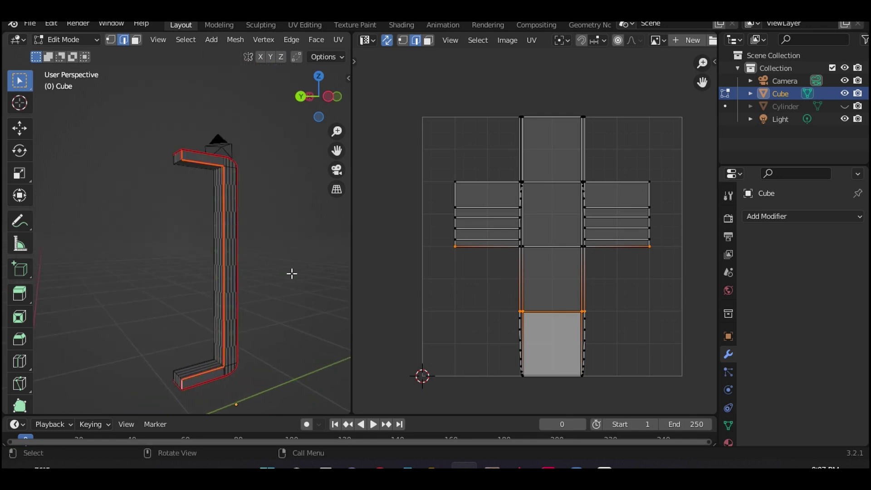
Mark the matching inner edges and short end edges on the handle's opposite side as seams
middle_drag(292, 272, 266, 257)
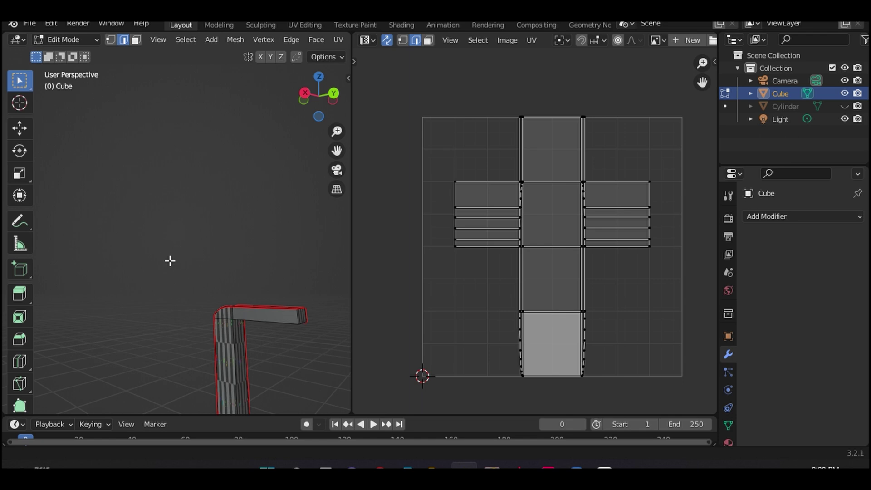
middle_drag(260, 339, 256, 187)
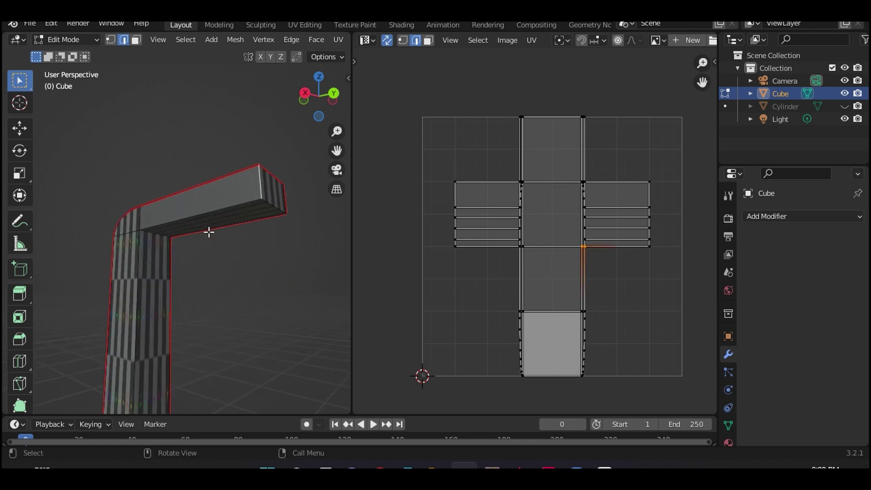
middle_drag(194, 213, 254, 220)
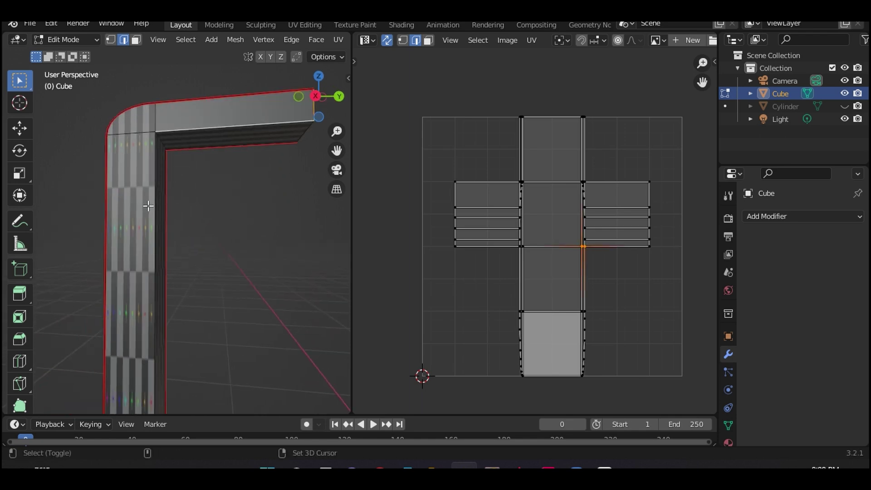
middle_drag(166, 221, 194, 330)
key(u)
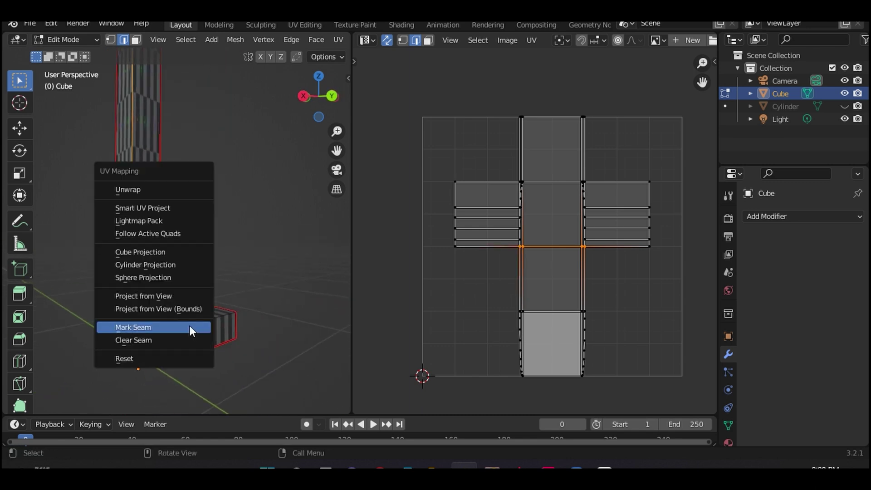
click(189, 325)
Select the entire handle and unwrap it along its seams
middle_drag(263, 261, 179, 332)
key(a)
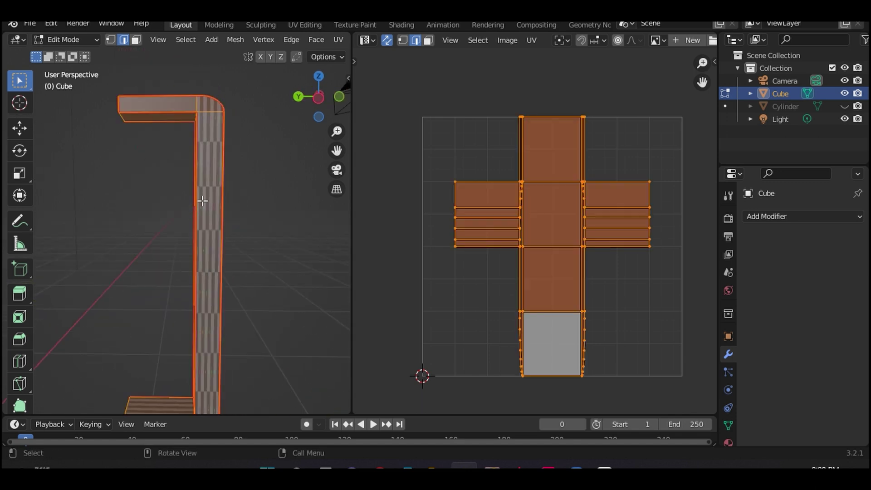
key(u)
click(178, 62)
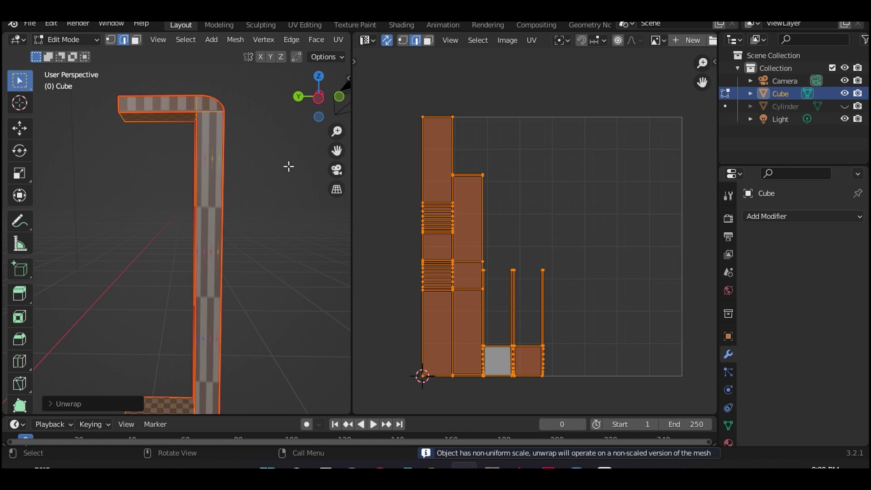
middle_drag(288, 166, 173, 281)
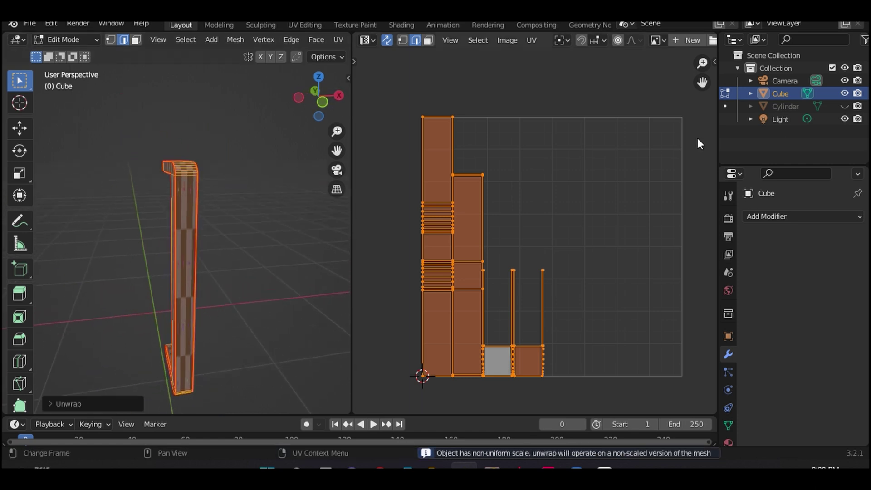
Pack the handle's UV islands, then deselect everything and return to Object Mode
click(533, 40)
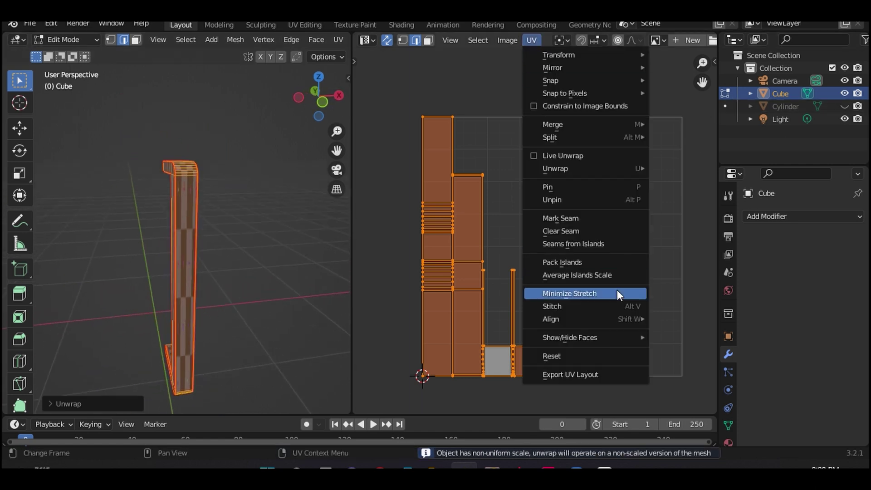
click(601, 263)
key(alt+a)
middle_drag(245, 224, 206, 252)
key(Tab)
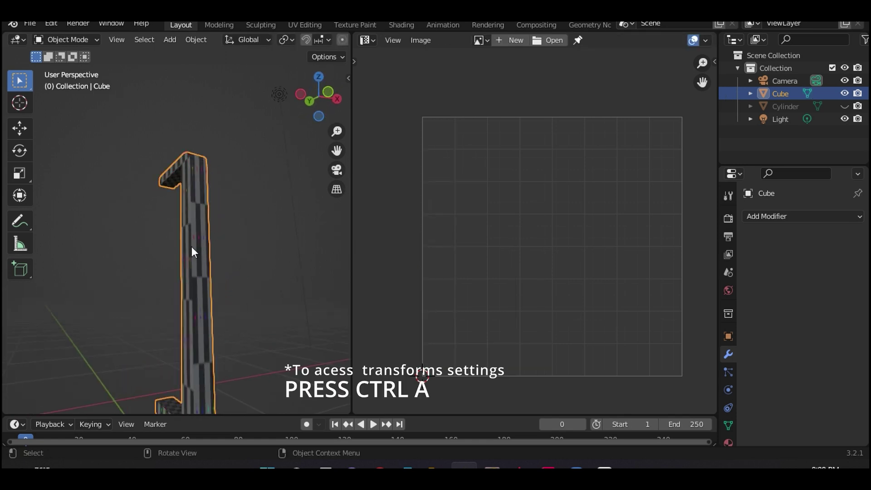
Apply the handle's object transforms, then select the entire handle mesh and unwrap it again
key(ctrl+a)
click(194, 274)
middle_drag(194, 274, 268, 280)
key(Tab)
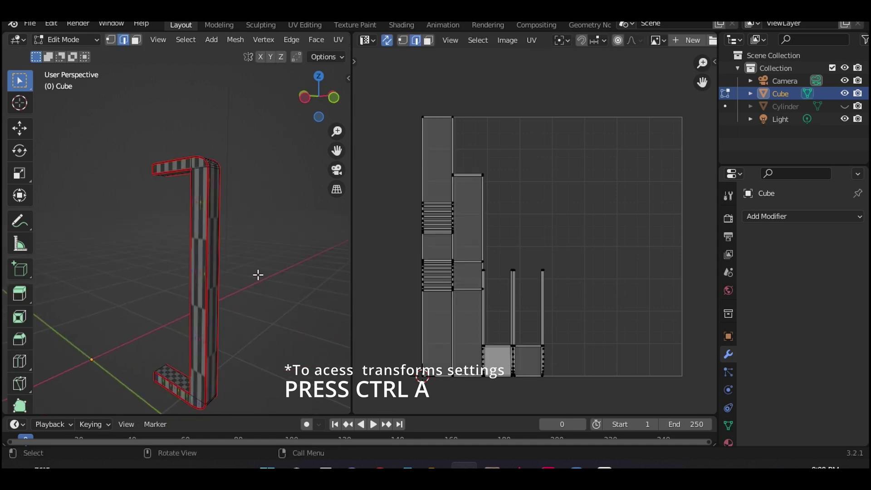
key(a)
key(u)
click(204, 219)
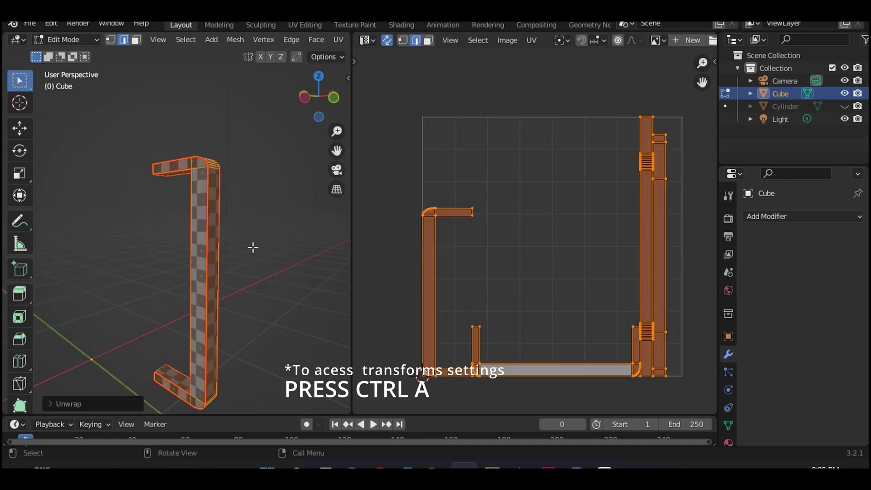
Switch to face selection, select the UV island of one handle side and move it up by about 0.27
middle_drag(244, 258, 272, 262)
click(179, 260)
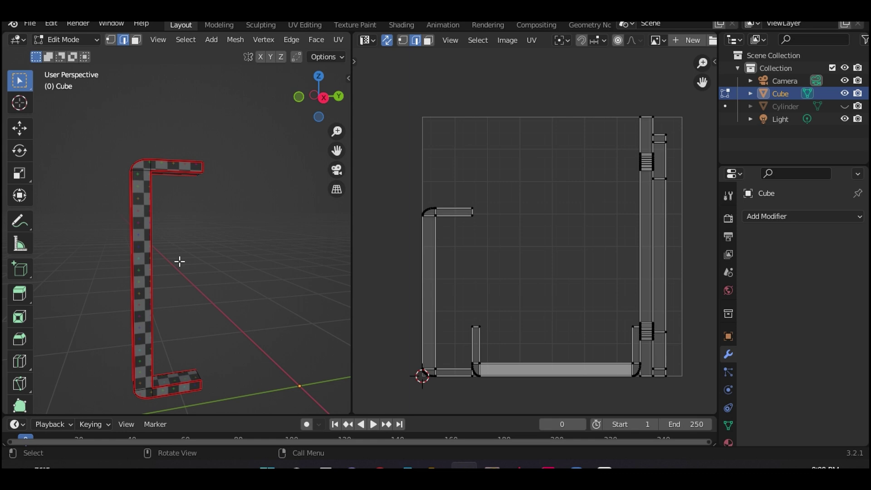
middle_drag(179, 260, 348, 272)
alt+click(432, 297)
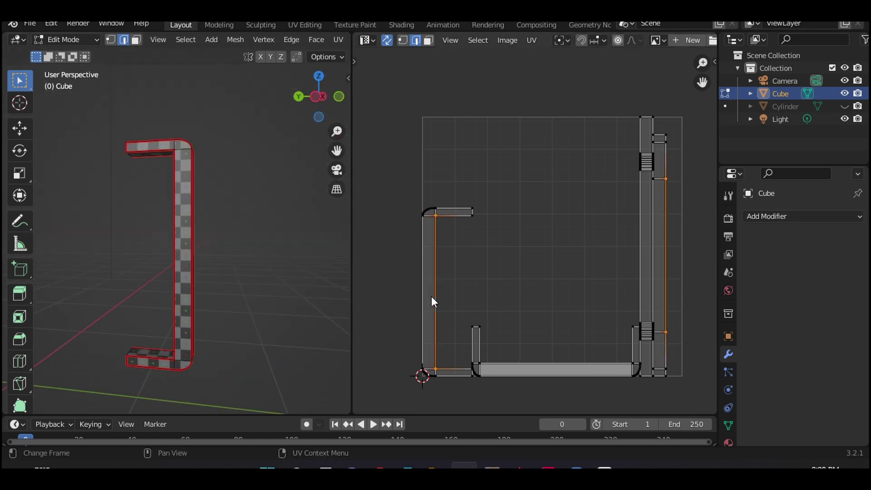
middle_drag(190, 206, 333, 217)
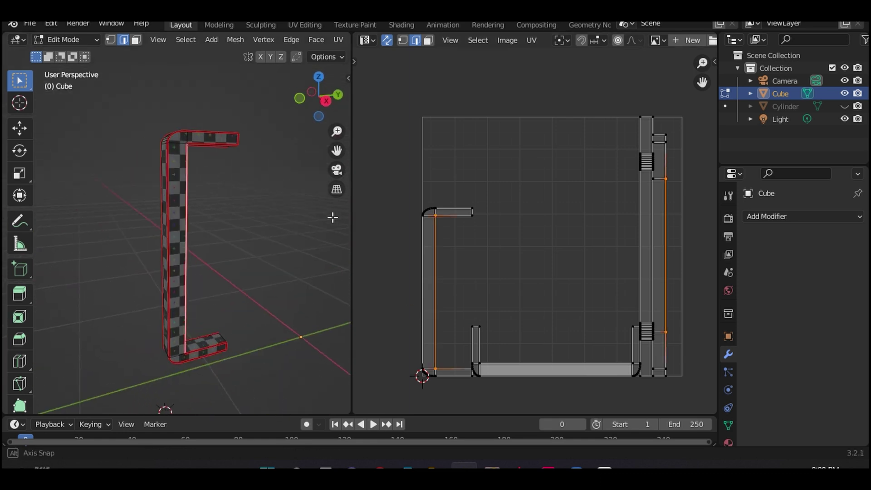
mouse_move(174, 225)
middle_down()
mouse_move(168, 237)
mouse_move(168, 230)
middle_up()
key(3)
click(166, 231)
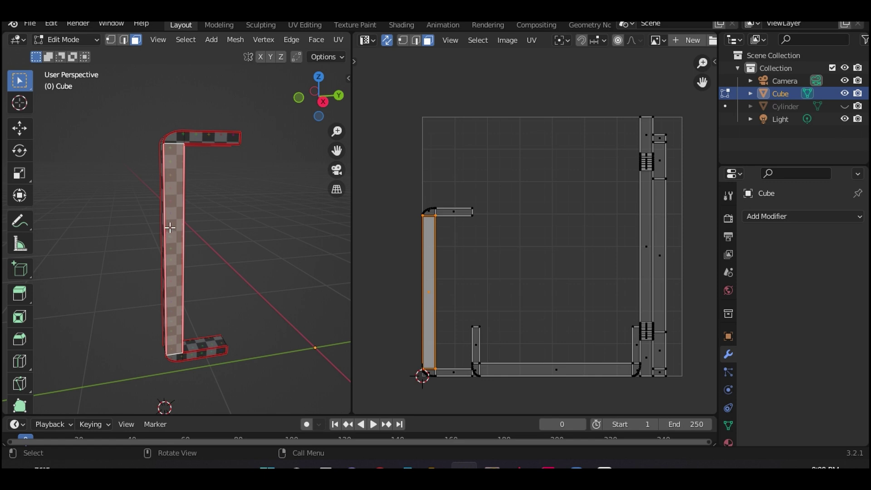
middle_drag(150, 263, 184, 278)
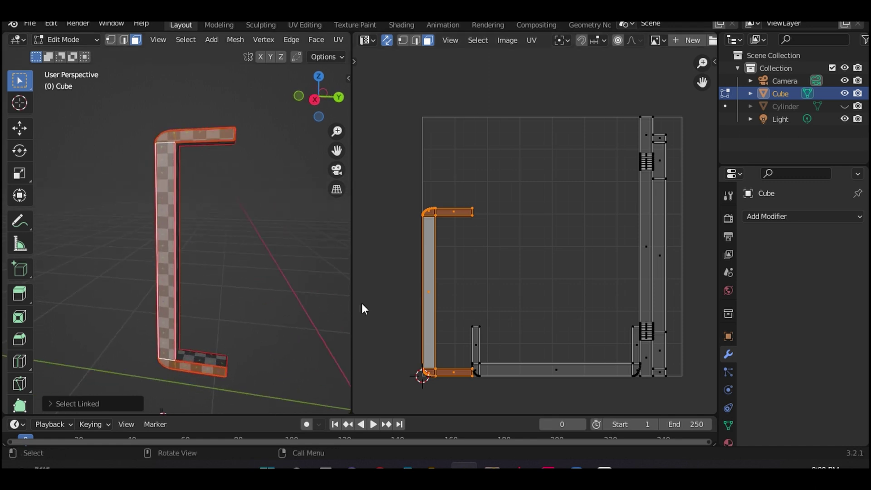
key(g)
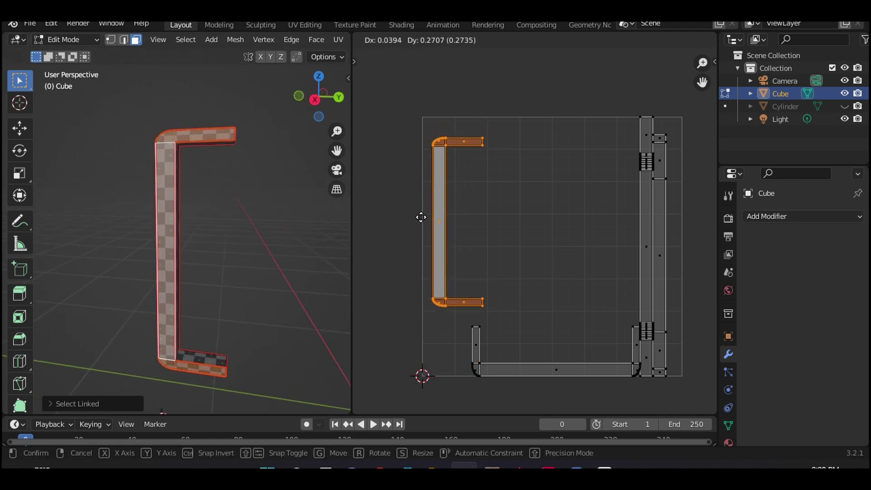
click(420, 217)
Select the linked faces of the handle's opposite side and move their UV island up about 0.46 and left about 0.05
click(276, 258)
middle_drag(275, 258, 102, 260)
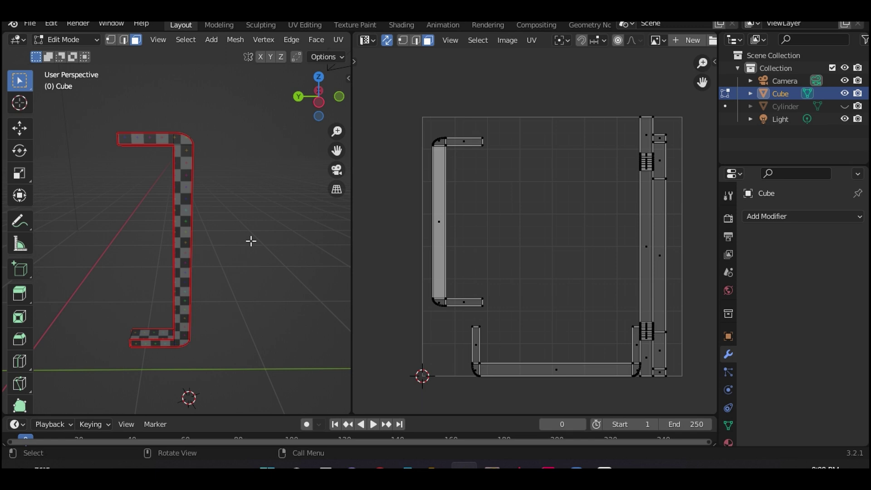
key(l)
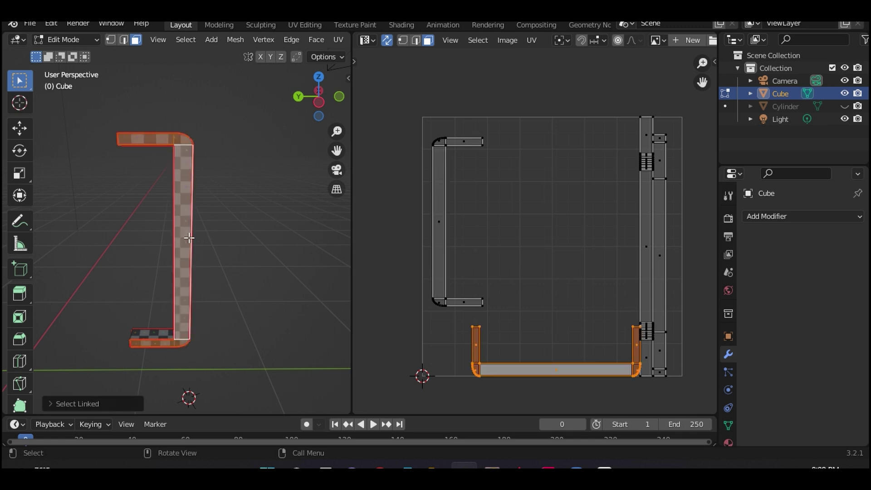
key(g)
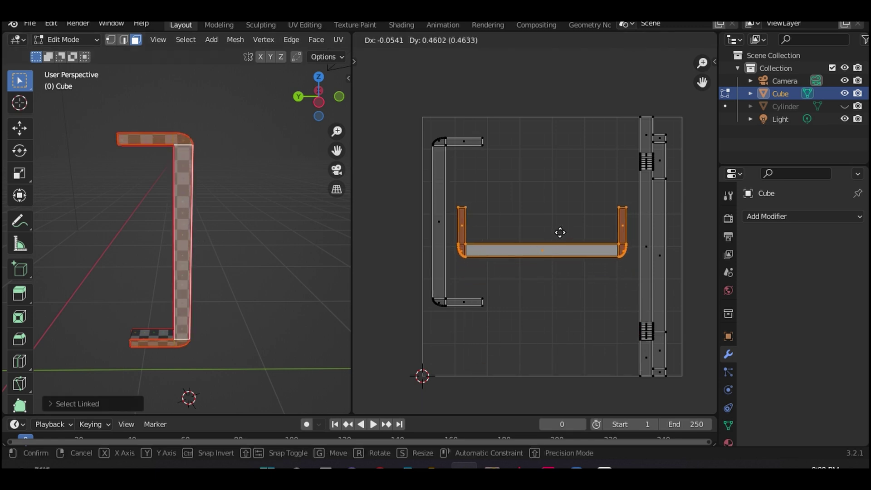
click(617, 238)
Try to rotate the opposite side's UV island by 90 degrees
click(621, 234)
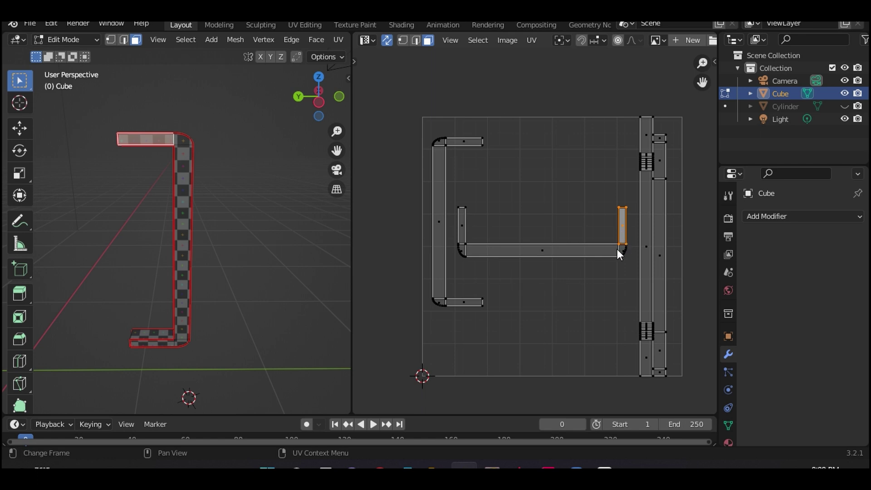
key(l)
text(r)
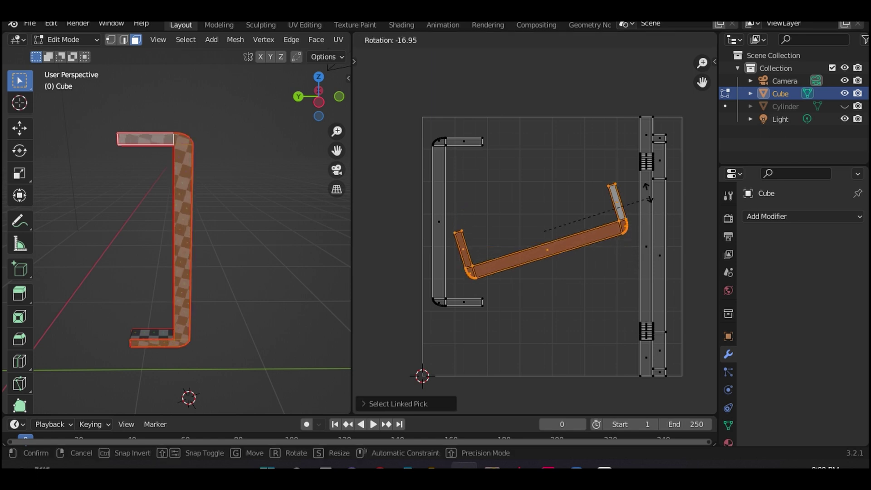
text(90)
key(Return)
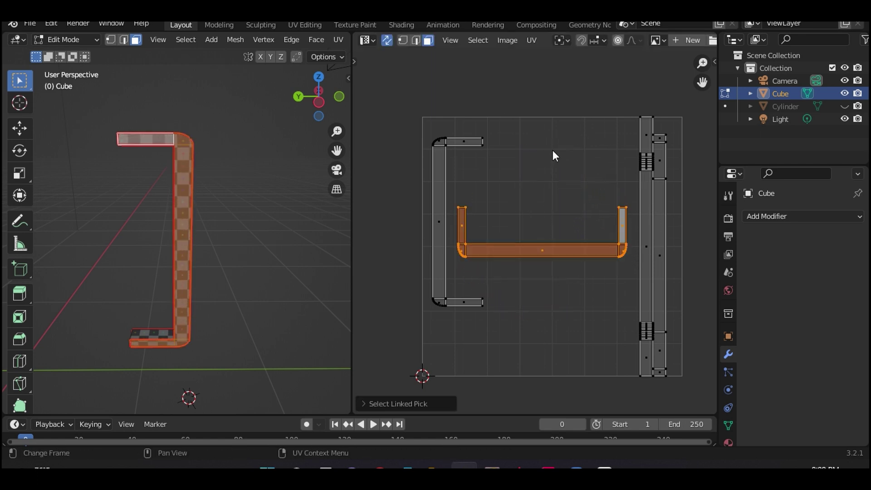
Rotate the opposite side's UV island by -90 degrees and place it level beside the first C-shaped island
key(r)
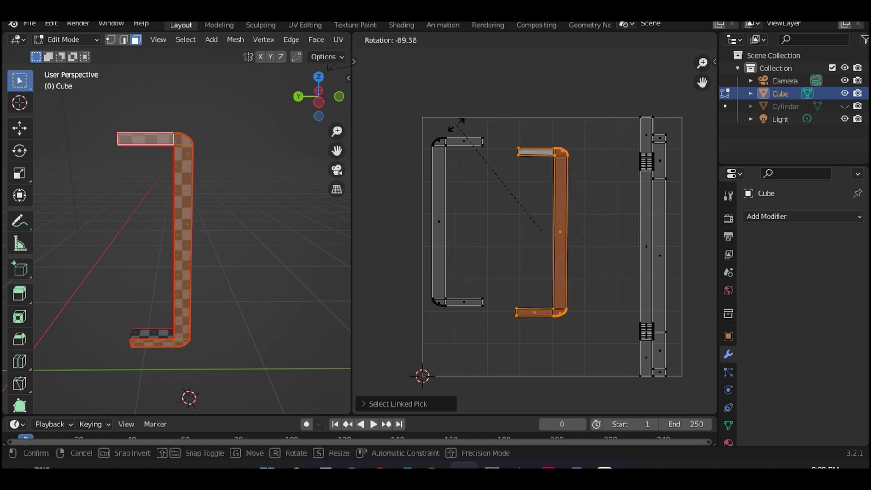
text(-90)
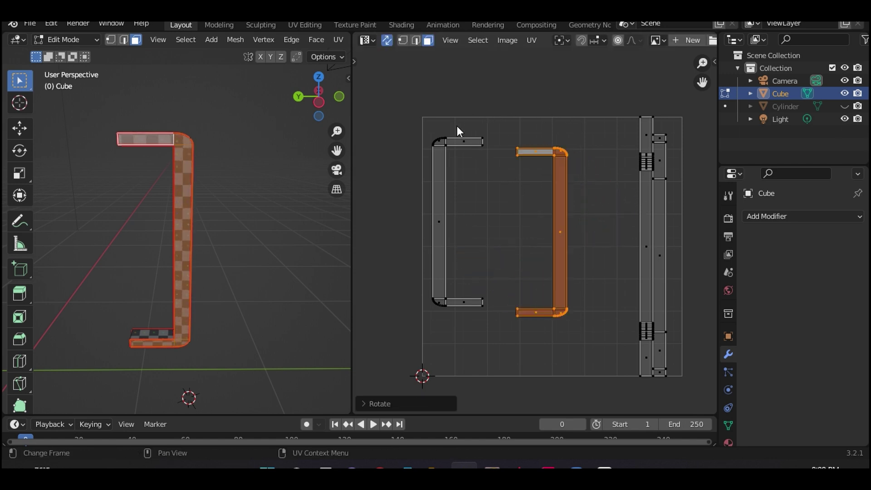
text(g)
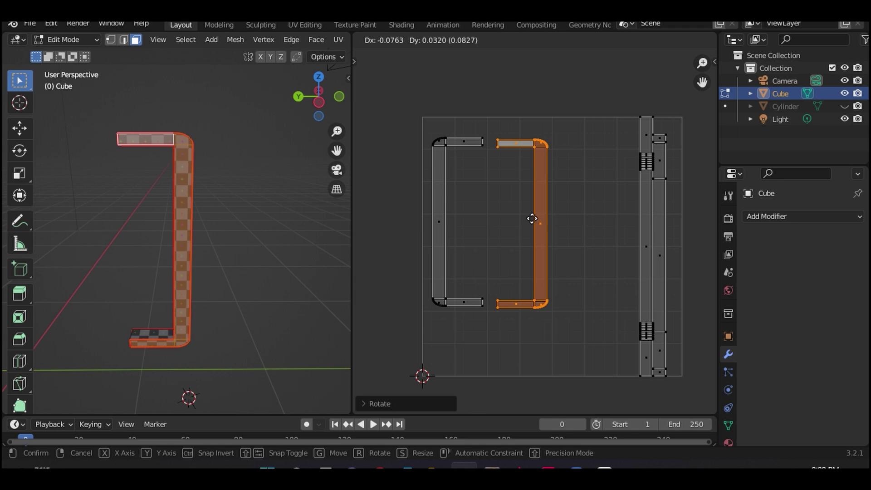
click(532, 217)
Move the handle's outer strip UV island slightly left, away from the inner strip, and select the linked inner strip island
middle_drag(266, 207, 154, 217)
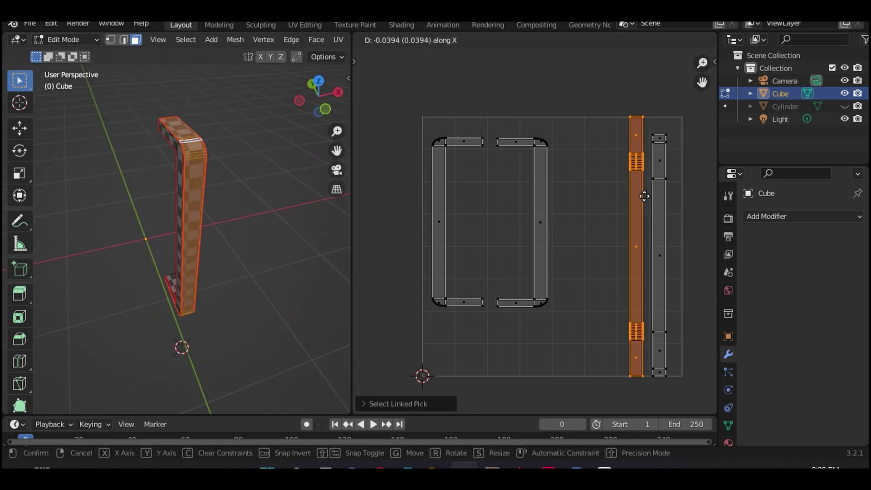
click(645, 196)
click(290, 196)
middle_drag(290, 197, 488, 187)
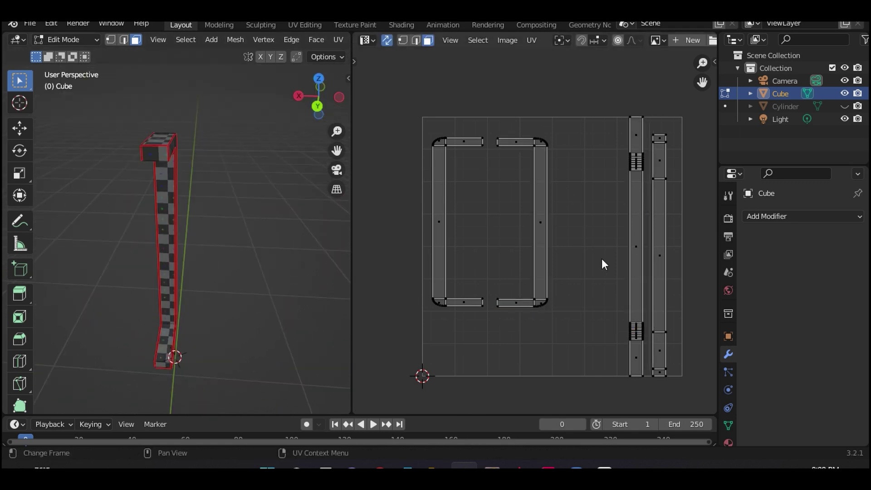
key(l)
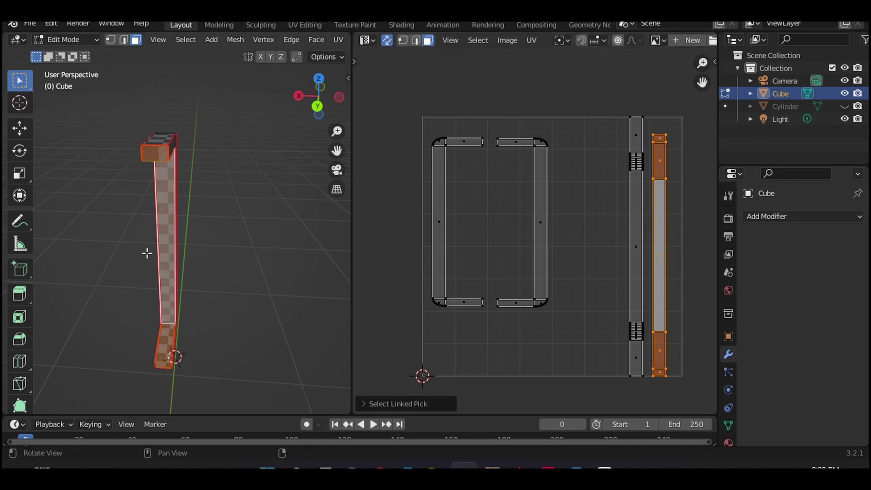
middle_drag(147, 253, 214, 240)
Deselect the UV islands, return to Object Mode with the hidden mug body revealed, and save the file
key(alt+a)
key(Tab)
key(Tab)
key(Tab)
key(alt+h)
key(alt+a)
key(ctrl+s)
Inspect the checker pattern on the mug's body and handle, leave the body selected and save the file
click(113, 265)
middle_drag(113, 265, 17, 279)
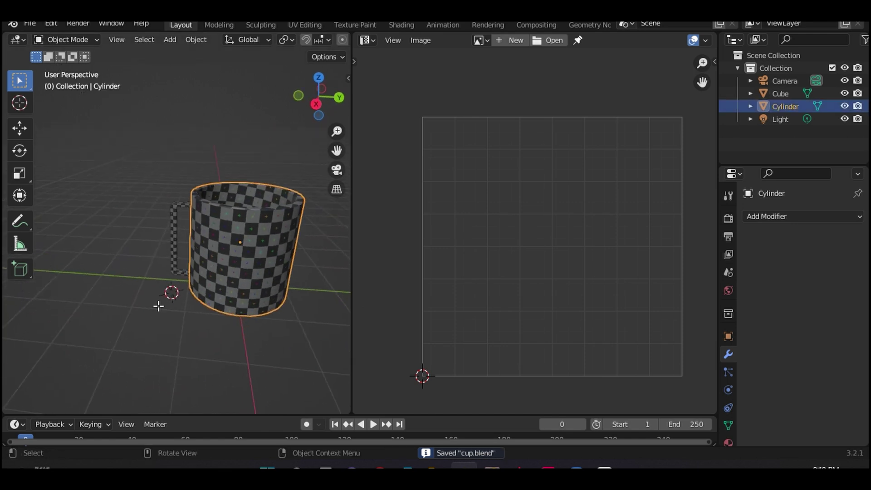
middle_drag(210, 243, 187, 291)
click(177, 216)
key(Tab)
key(Tab)
click(291, 235)
key(ctrl+s)
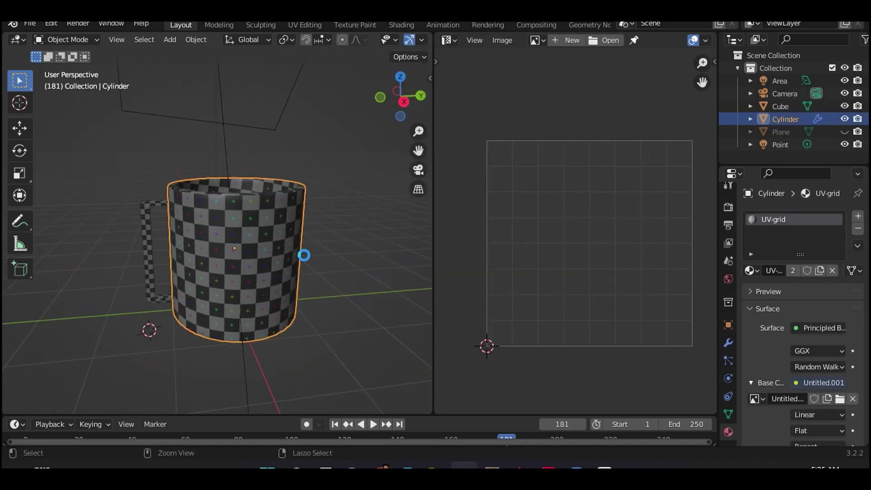
Switch to the Shading workspace and show the mug body's object material nodes instead of the world nodes
click(402, 22)
middle_drag(360, 155, 650, 167)
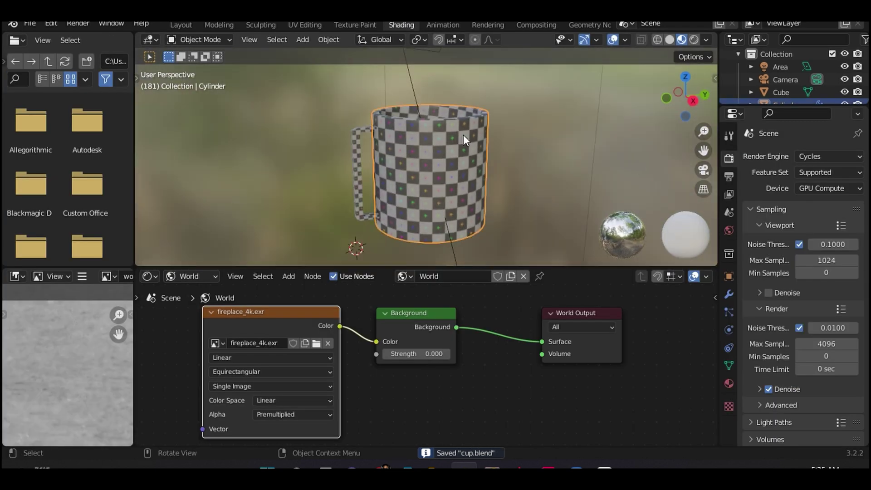
scroll(464, 135, up, 1)
middle_drag(513, 151, 498, 152)
click(211, 294)
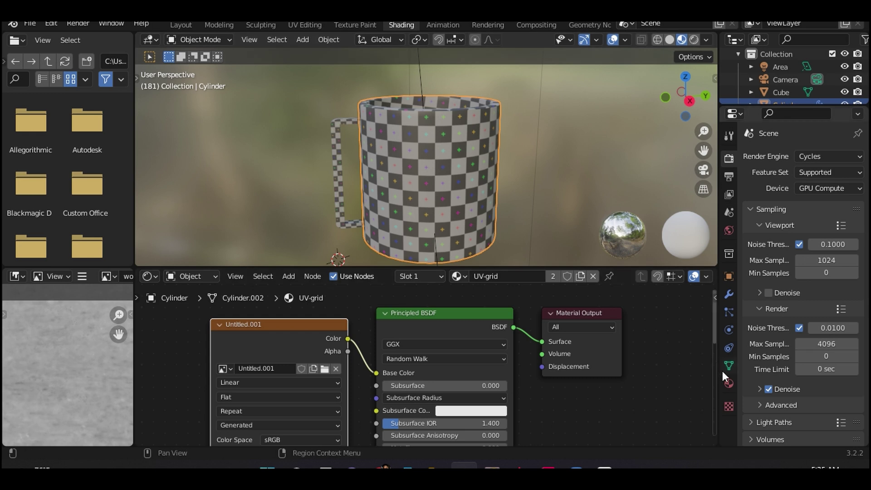
Add a second material slot to the mug body and create a new material named Cup_body in it
click(729, 383)
click(856, 157)
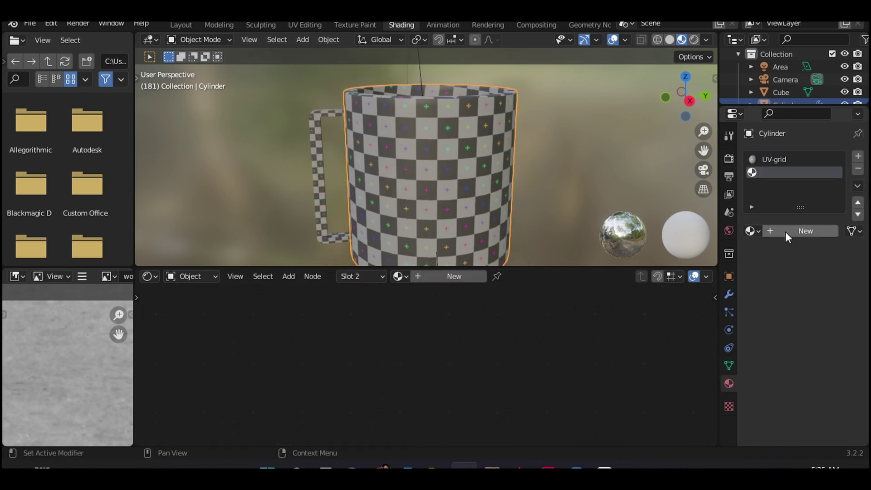
click(786, 233)
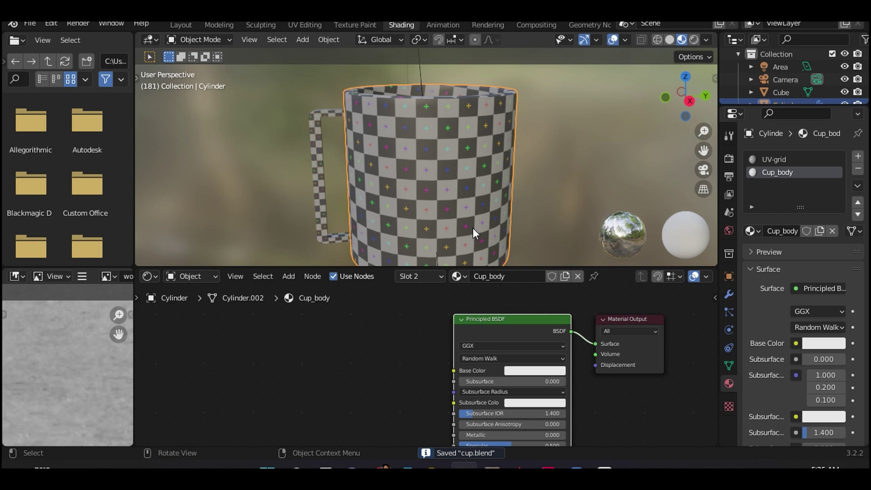
Spread the Cup_body nodes apart and add an Image Texture node before the Principled BSDF
drag(537, 322, 472, 319)
middle_drag(337, 323, 383, 323)
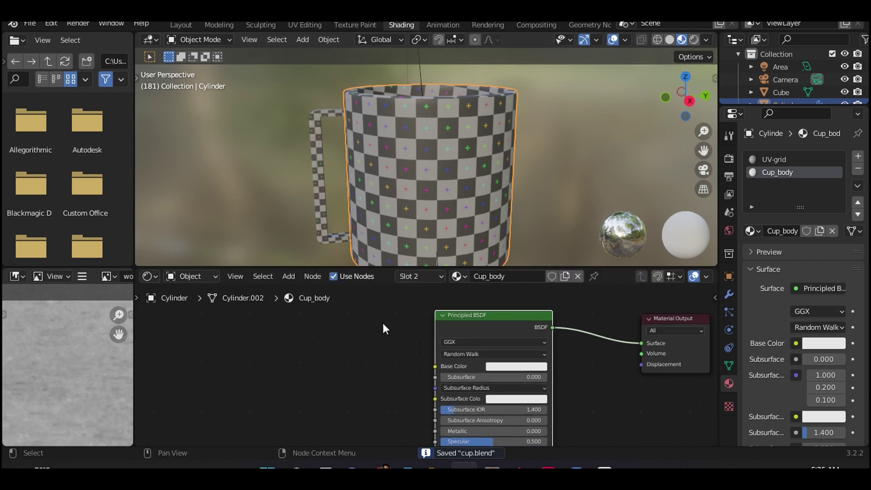
key(shift+a)
mouse_move(342, 319)
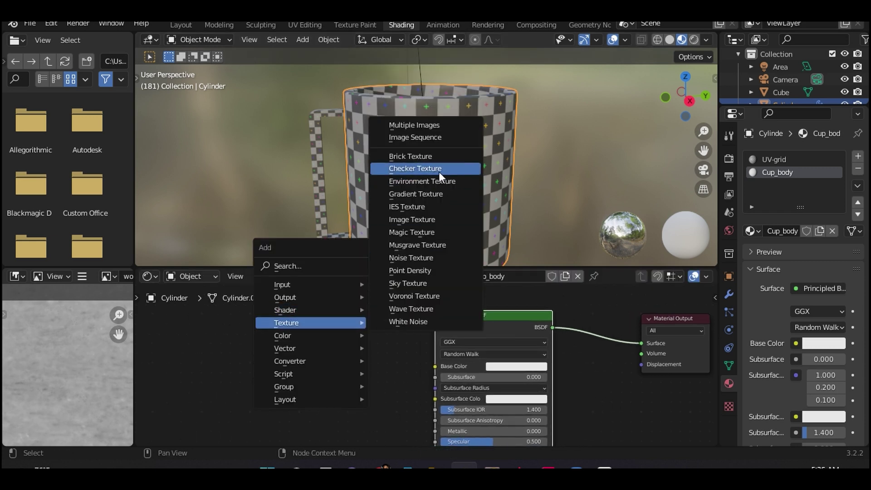
click(426, 222)
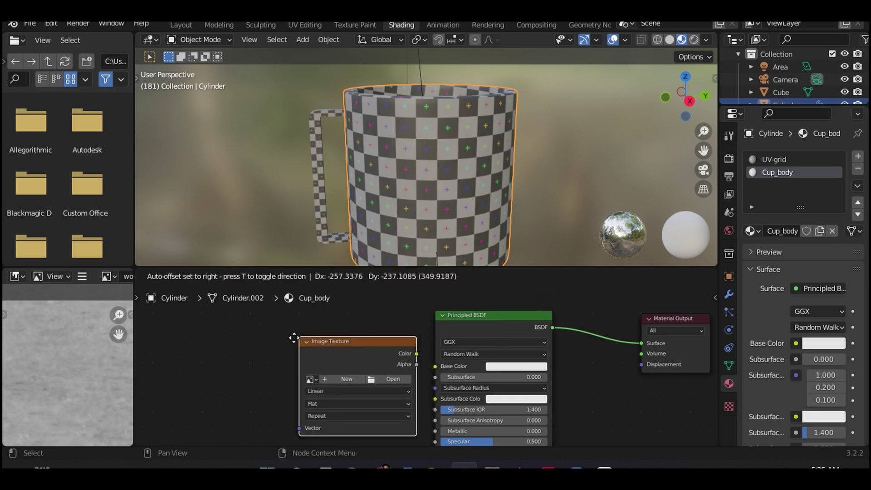
click(242, 343)
Connect the Image Texture's Color output to the Principled BSDF's Base Color and load cup_tiles.png into it
middle_drag(349, 363, 407, 328)
scroll(413, 328, up, 1)
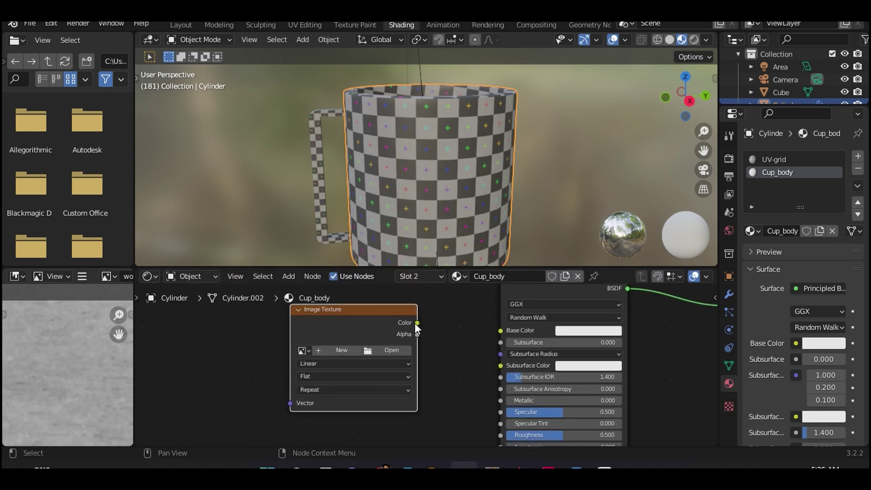
drag(416, 323, 501, 330)
click(384, 350)
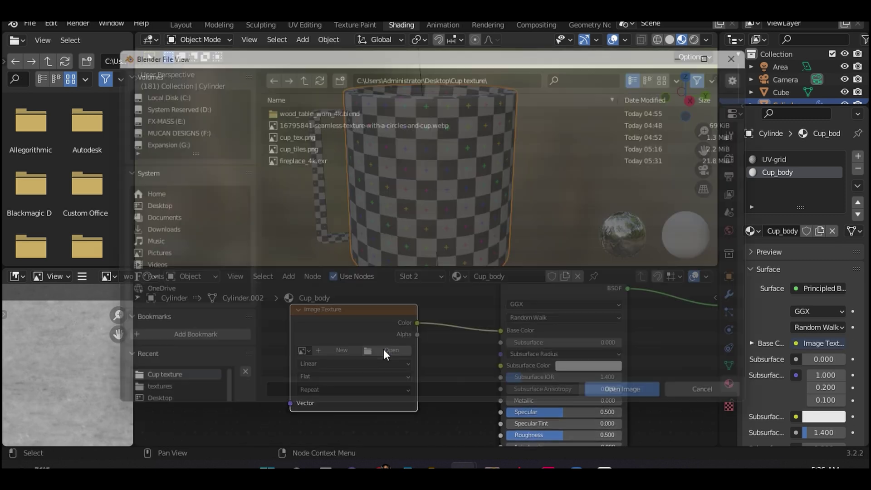
double_click(309, 143)
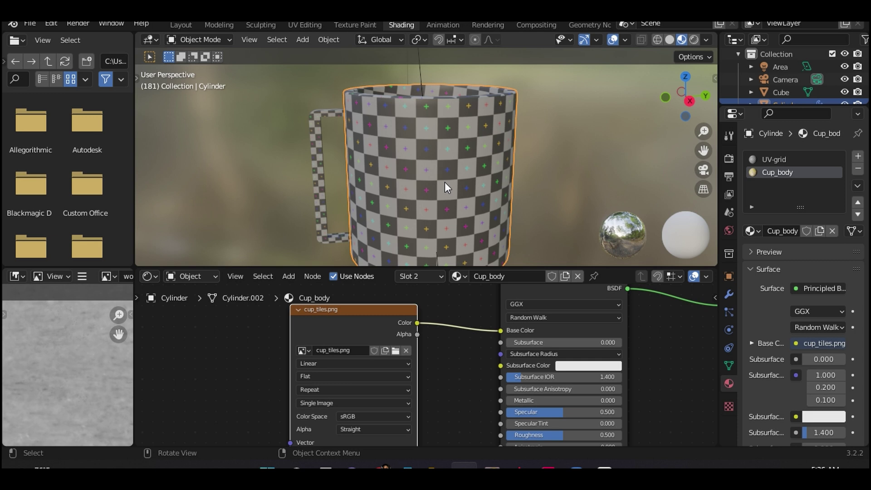
Assign the Cup_body material to all faces of the mug body, return to Object Mode and save the file
key(Tab)
key(a)
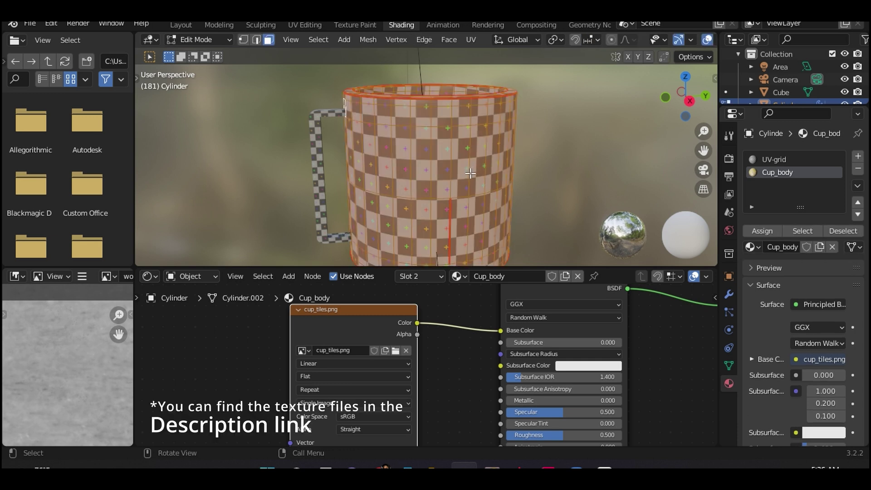
click(756, 228)
key(Tab)
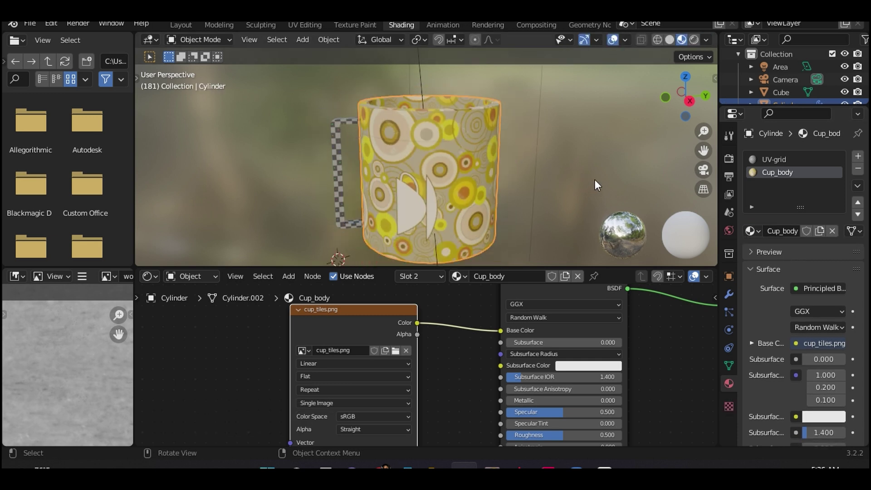
middle_drag(595, 179, 416, 143)
key(ctrl+s)
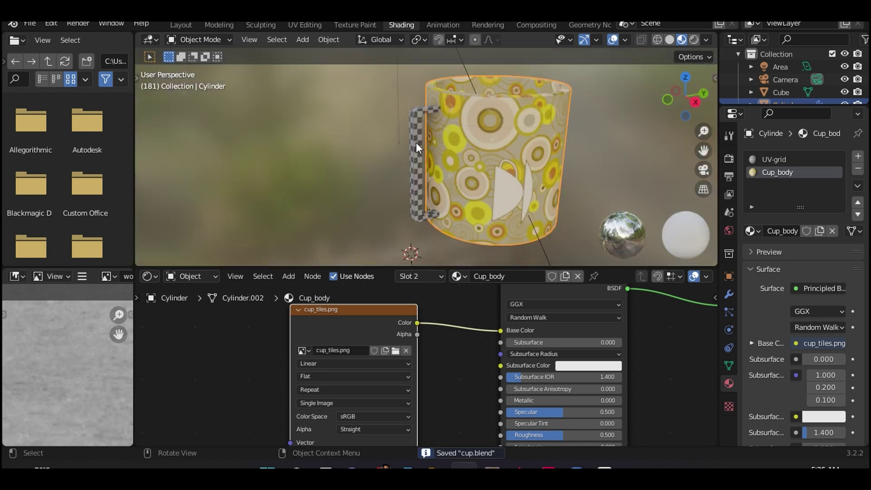
Select the mug handle, add a second material slot to it and put the existing wood material in that slot
click(416, 143)
middle_drag(551, 151, 537, 209)
drag(482, 304, 429, 327)
middle_drag(496, 315, 410, 334)
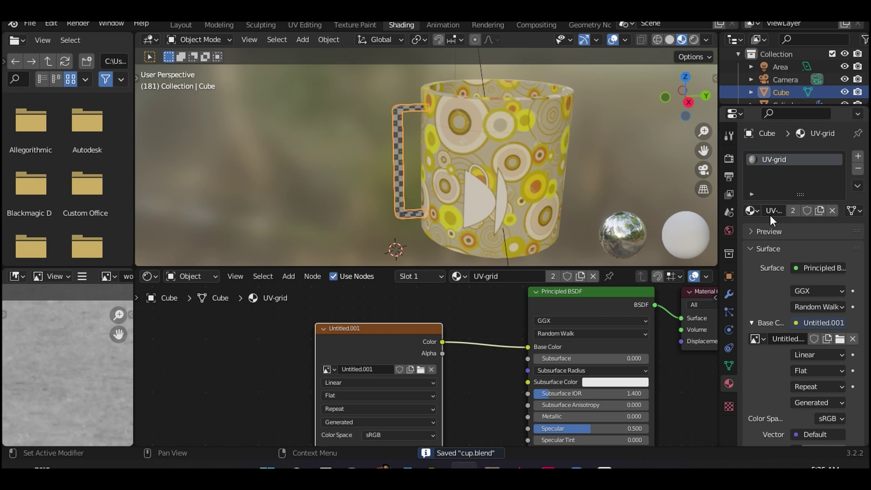
click(858, 156)
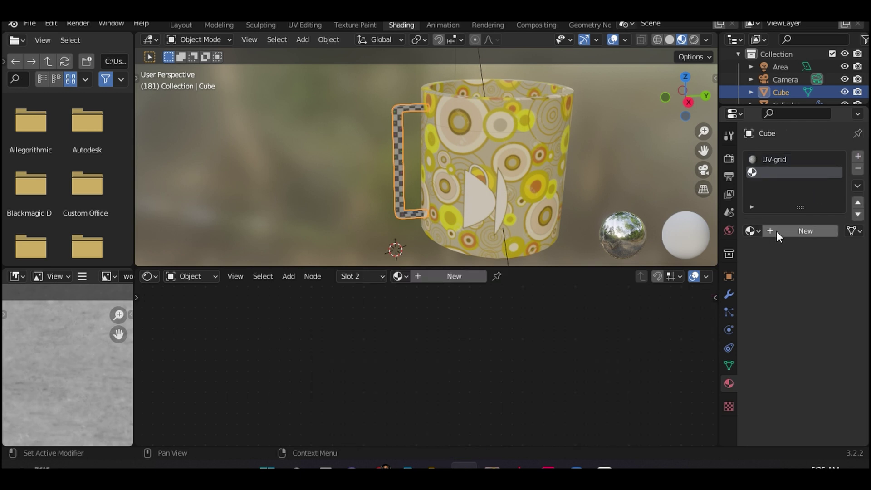
click(753, 231)
click(700, 288)
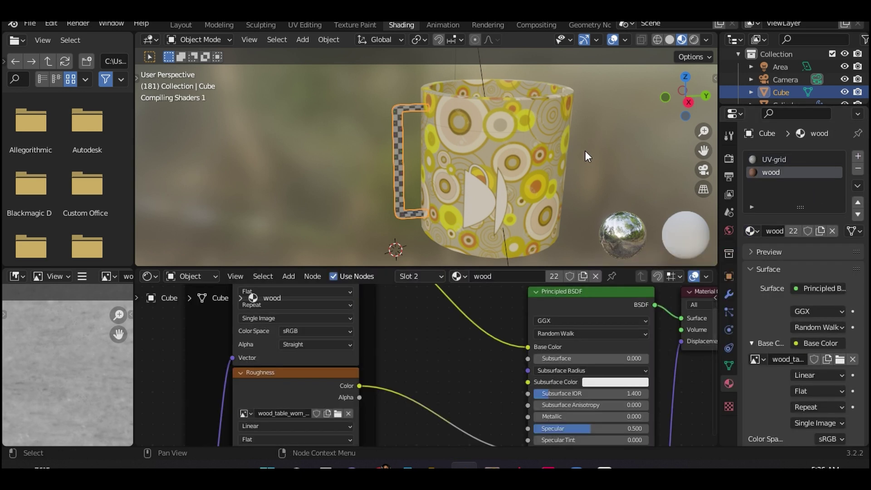
Assign the wood material to all faces of the handle, return to Object Mode and save the file
key(Tab)
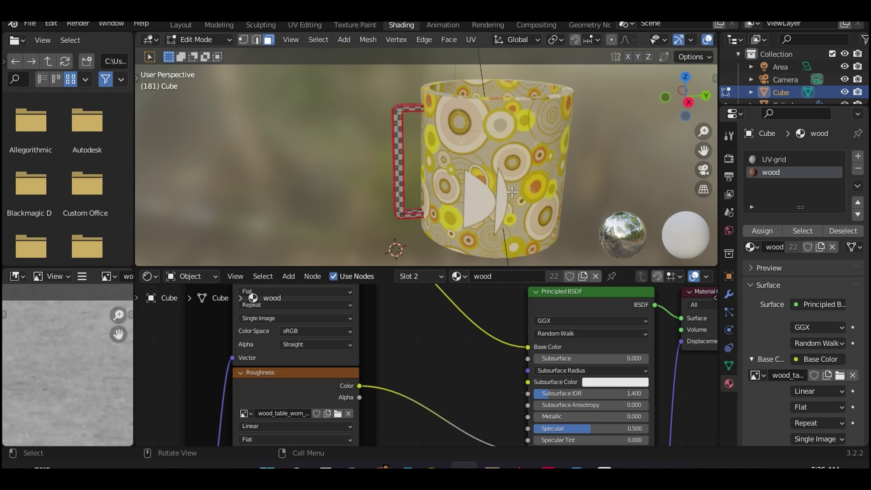
click(758, 230)
key(Tab)
middle_drag(401, 141, 558, 156)
middle_drag(558, 112, 217, 86)
key(ctrl+s)
key(ctrl+s)
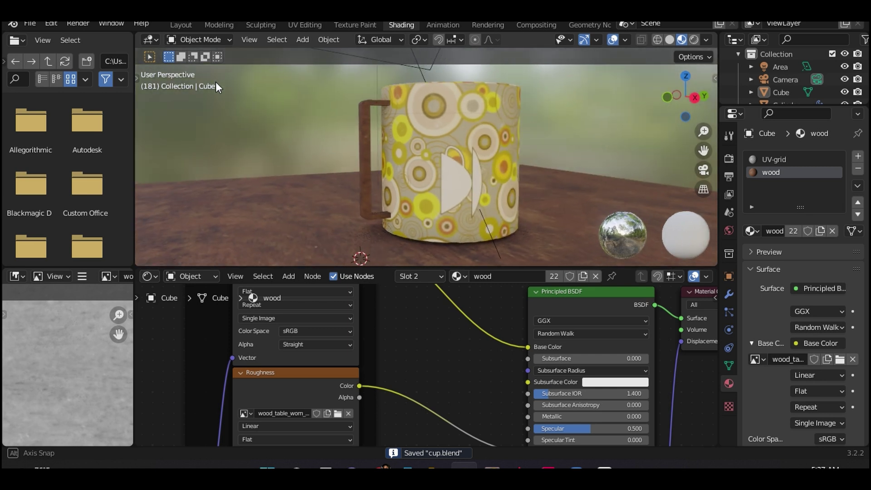
click(362, 149)
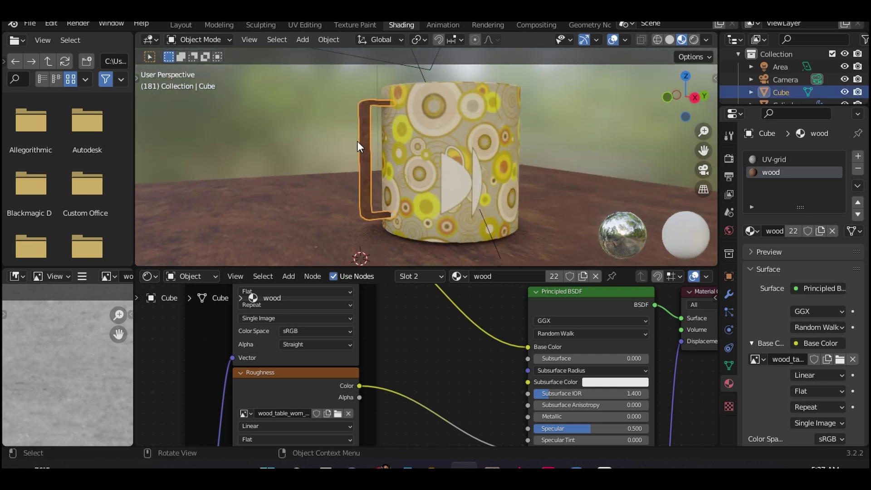
middle_drag(358, 141, 146, 150)
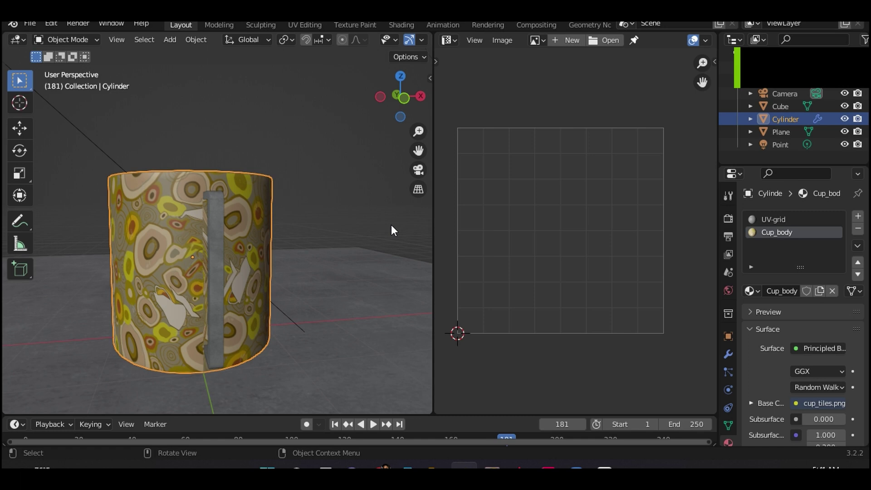
Examine how the cup_tiles texture wraps around the mug body from all sides in the Layout workspace
middle_drag(385, 225, 299, 217)
click(357, 211)
middle_drag(356, 211, 380, 291)
click(209, 245)
key(Tab)
click(361, 236)
key(Tab)
middle_drag(363, 260, 54, 291)
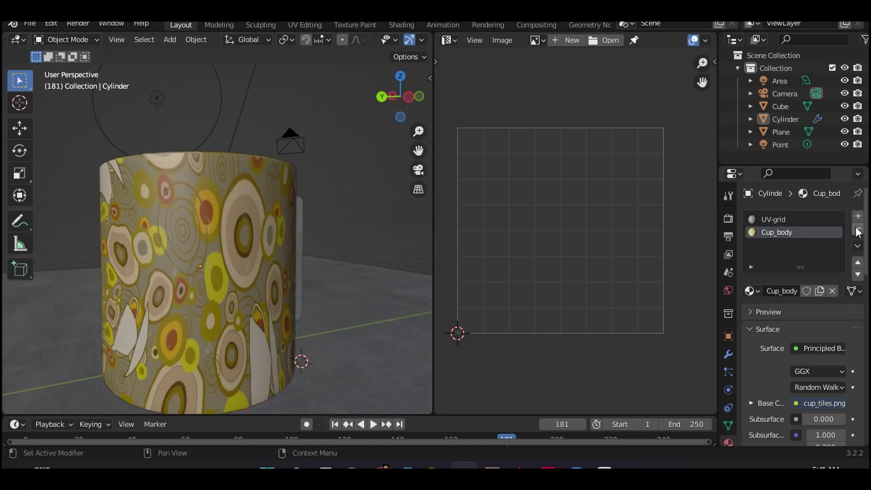
middle_drag(329, 270, 606, 235)
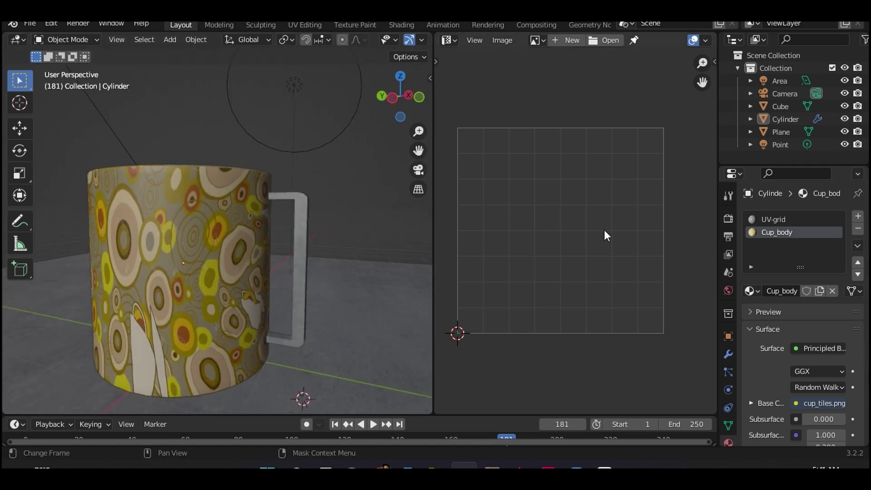
click(858, 229)
middle_drag(323, 263, 50, 251)
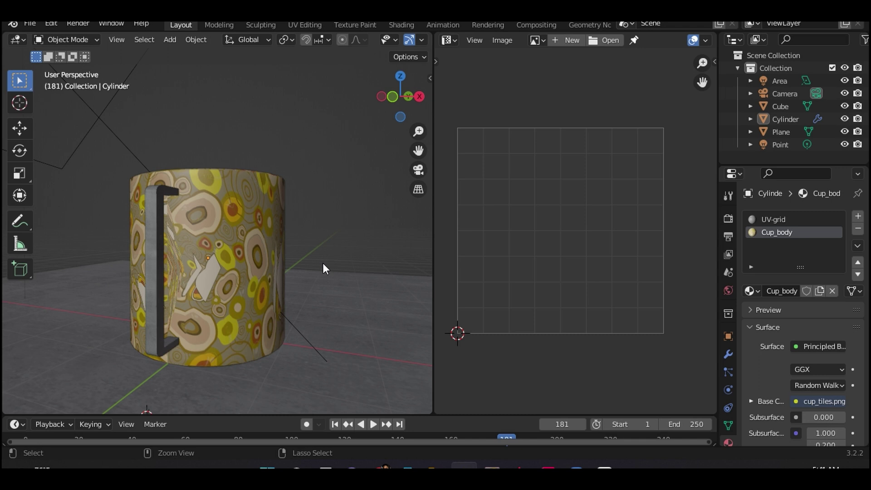
middle_drag(323, 263, 303, 260)
middle_drag(389, 245, 252, 233)
Undo the last UV layout change on the mug body in Edit Mode, return to Object Mode and save the file
click(252, 232)
key(Tab)
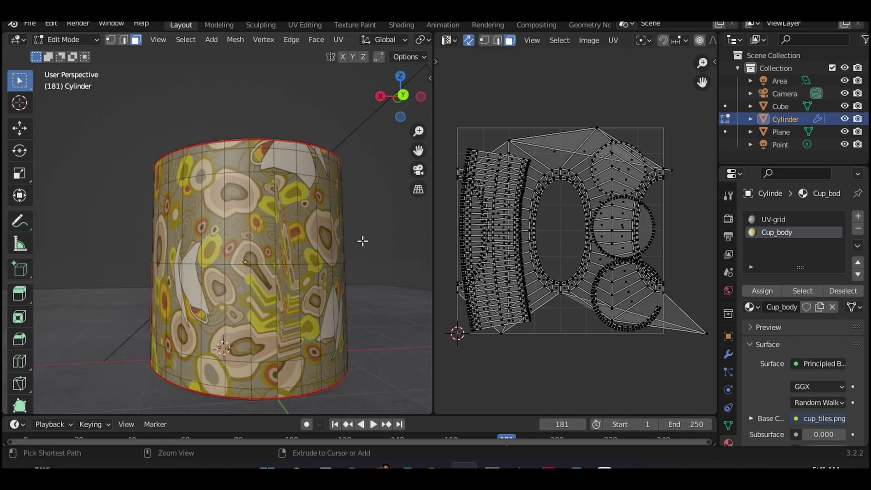
key(Tab)
key(Tab)
key(ctrl+z)
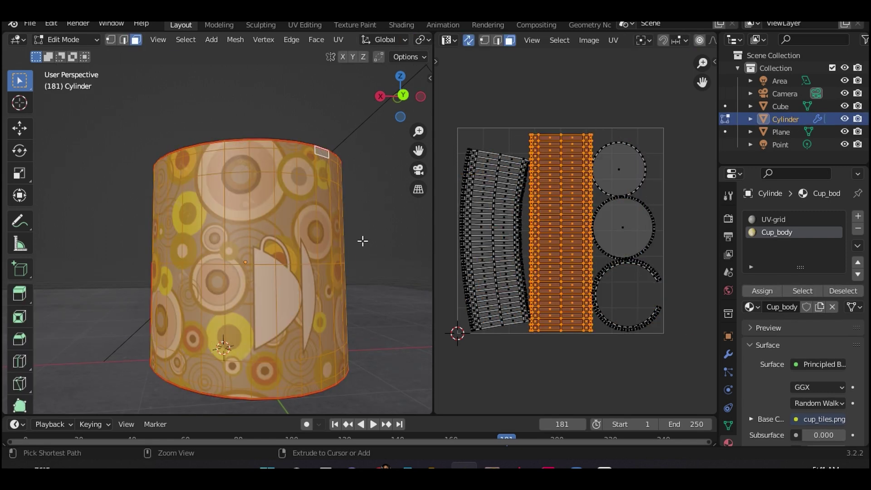
click(397, 233)
middle_drag(382, 231, 27, 252)
key(Tab)
mouse_move(268, 259)
middle_down()
mouse_move(402, 244)
mouse_move(201, 238)
mouse_move(225, 263)
mouse_move(358, 267)
middle_up()
key(ctrl+s)
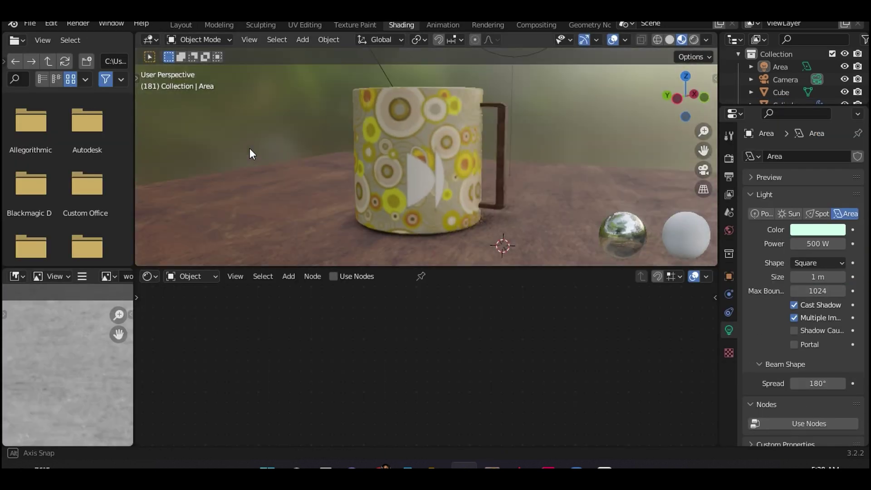
middle_drag(253, 153, 485, 132)
key(ctrl+s)
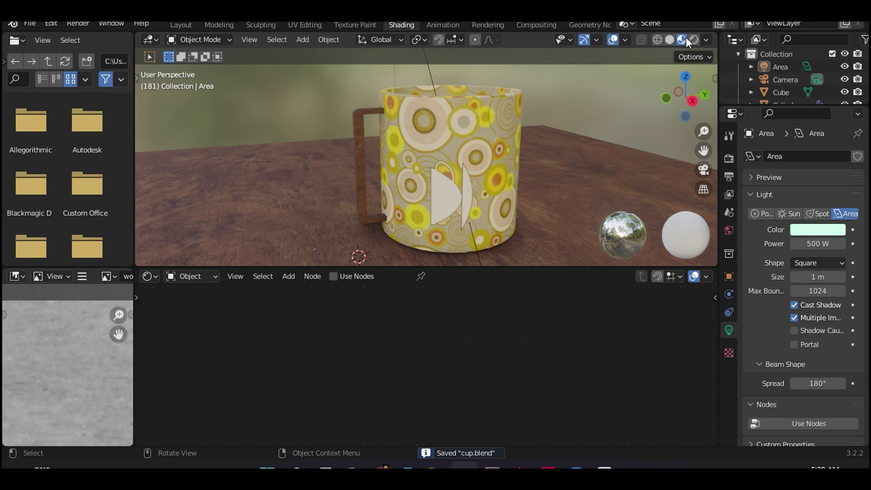
Display the Shading viewport in Rendered mode and set the World Background strength to 0.1
click(695, 40)
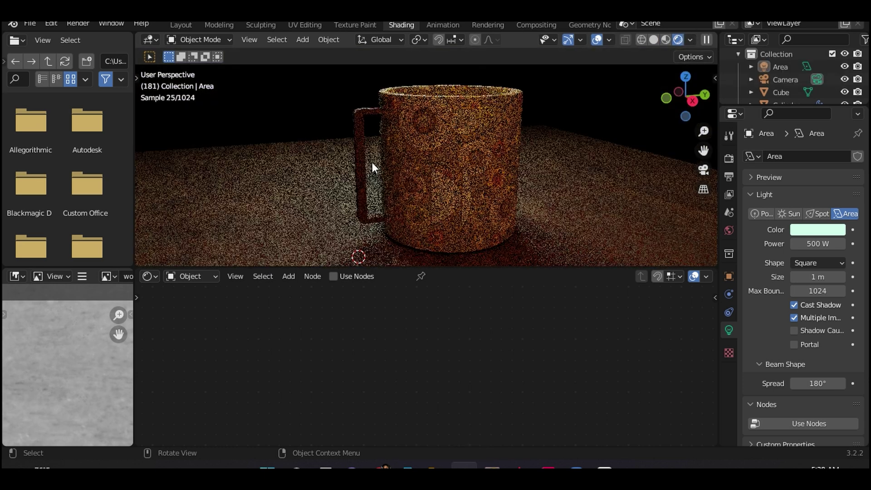
middle_drag(373, 165, 472, 145)
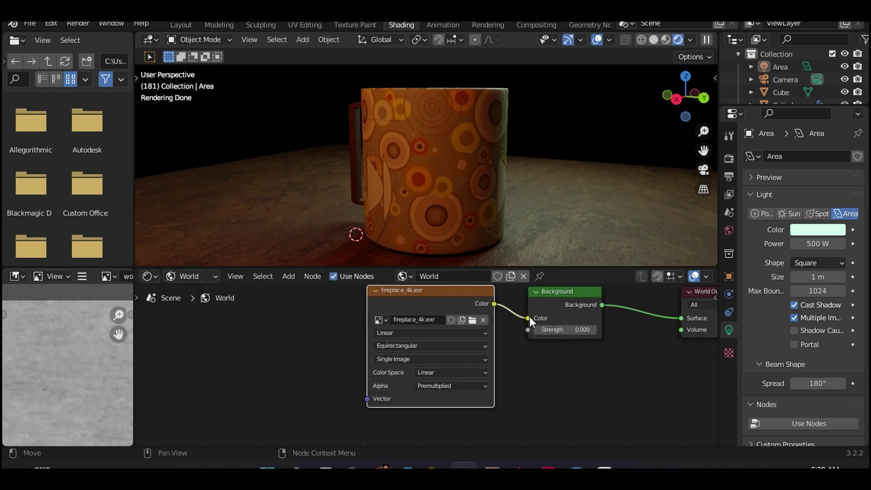
key(Return)
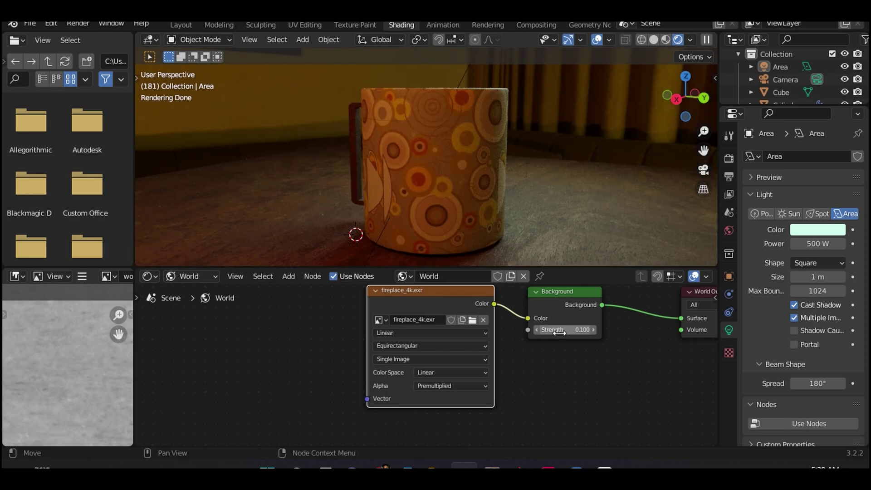
Maximize the 3D viewport and inspect the rendered mug on the table from several sides
key(ctrl+space)
middle_drag(556, 134, 467, 187)
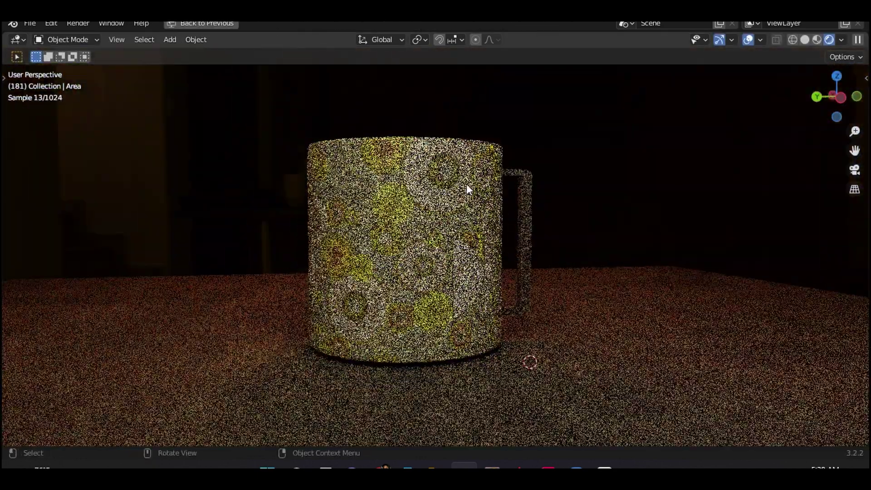
scroll(633, 197, up, 1)
middle_drag(634, 197, 617, 192)
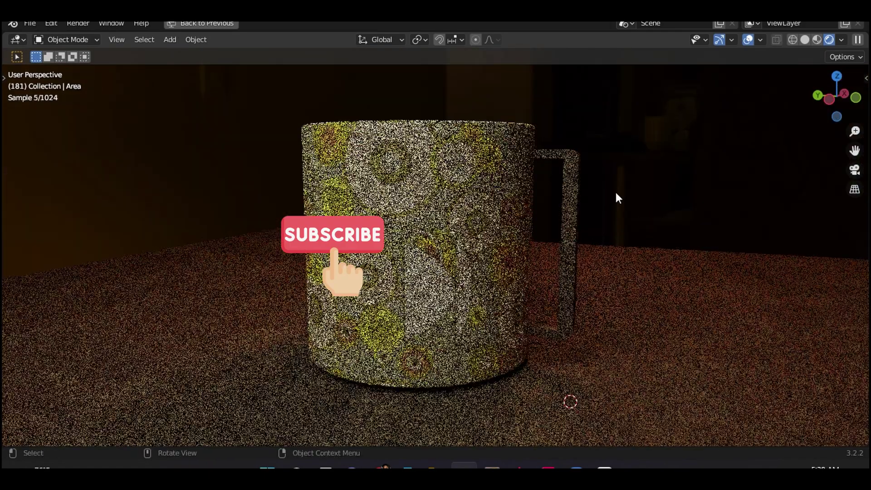
middle_drag(702, 179, 626, 193)
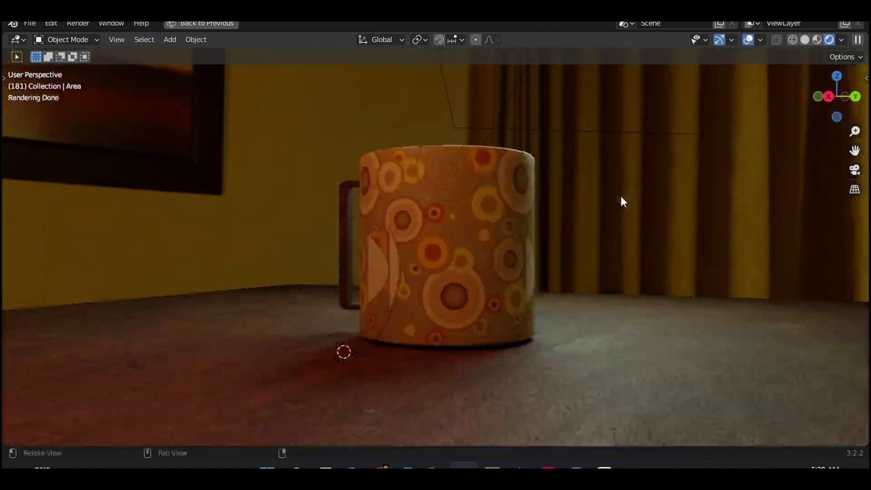